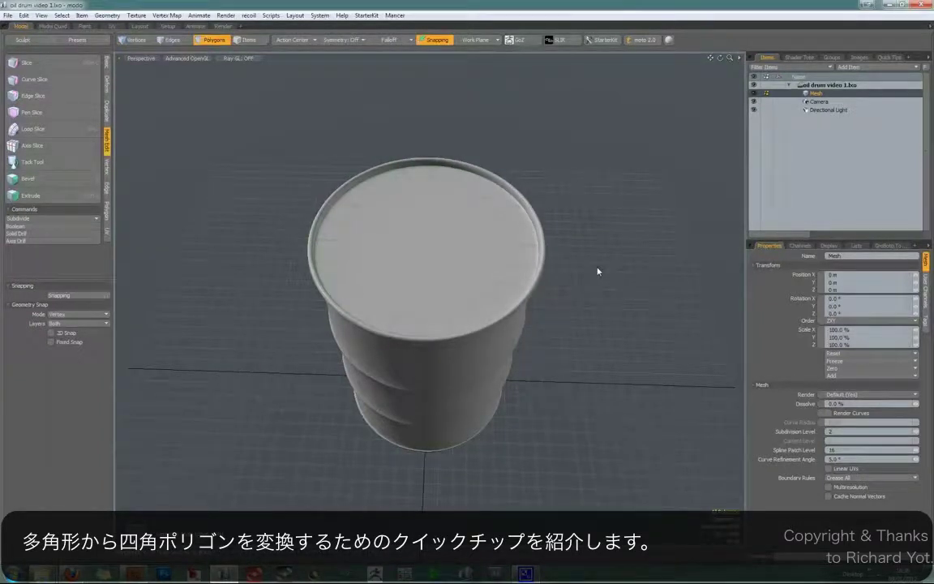
# Examine the drum lid's surface in Reflection shading, and return the viewport to Advanced OpenGL shading.
pyautogui.keyDown('alt'); pyautogui.moveTo(598, 271); pyautogui.dragTo(597, 248); pyautogui.keyUp('alt')
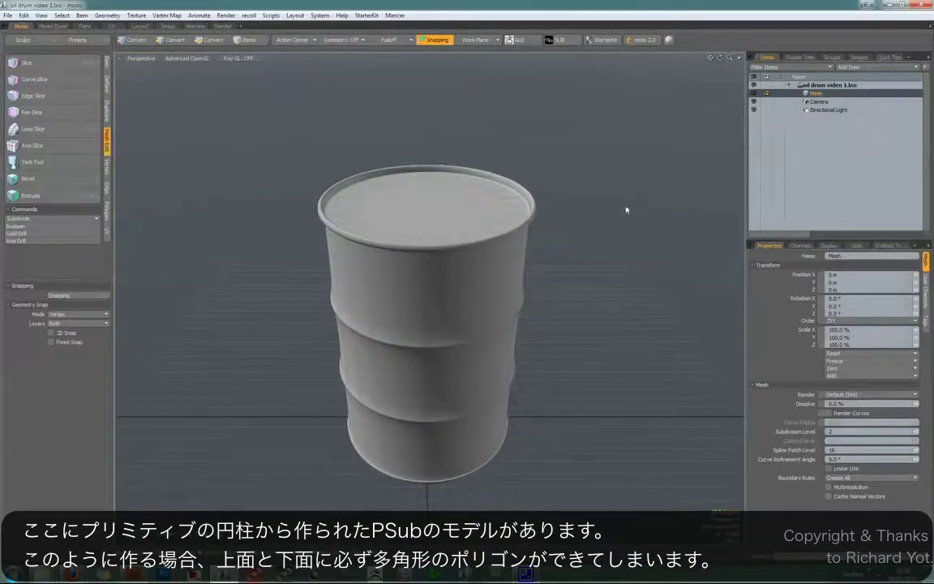
pyautogui.keyDown('alt'); pyautogui.moveTo(604, 221); pyautogui.dragTo(593, 262); pyautogui.keyUp('alt')
pyautogui.click(452, 213)
pyautogui.click(601, 267)
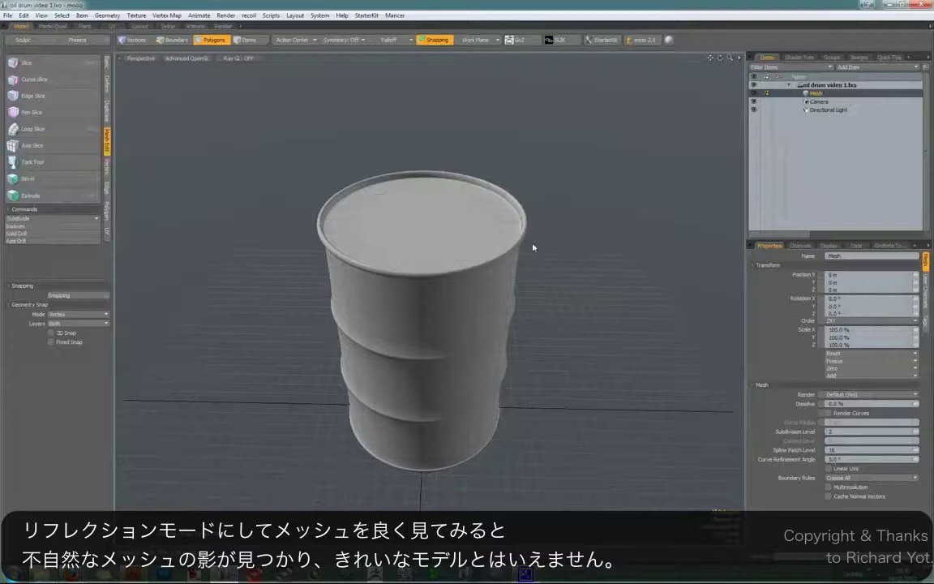
pyautogui.hotkey('ctrl', '2')
pyautogui.click(510, 231)
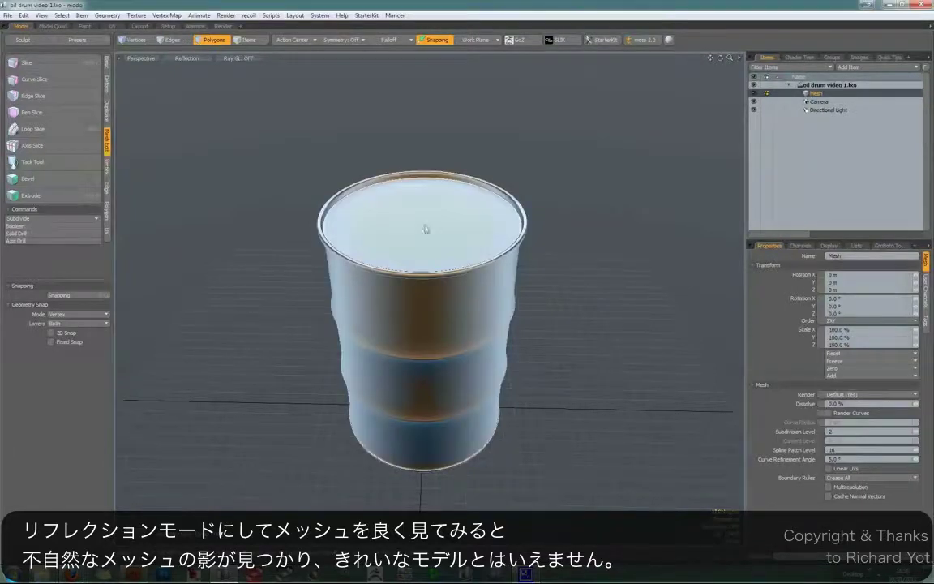
pyautogui.scroll(10, 426, 225)
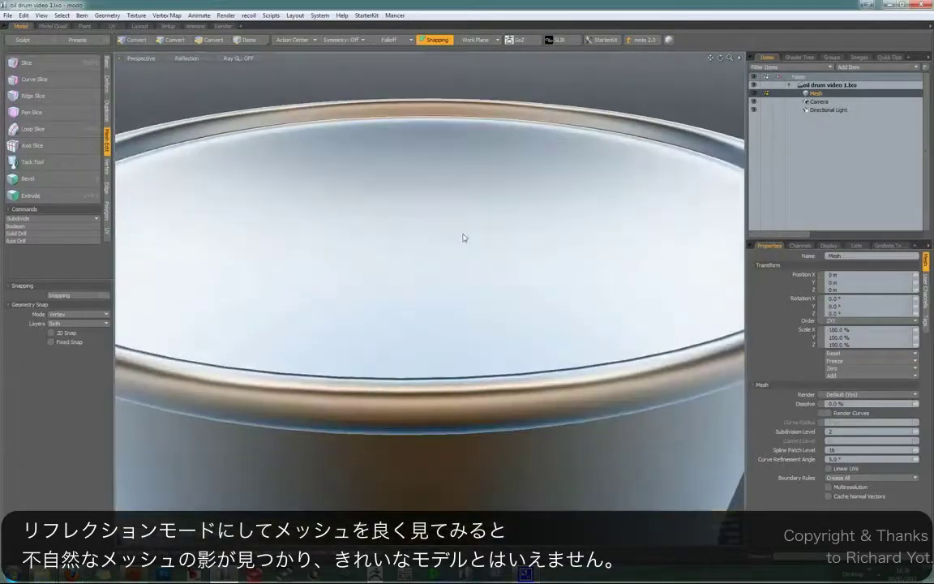
pyautogui.keyDown('alt'); pyautogui.moveTo(464, 237); pyautogui.dragTo(464, 232); pyautogui.keyUp('alt')
pyautogui.scroll(-8, 464, 232)
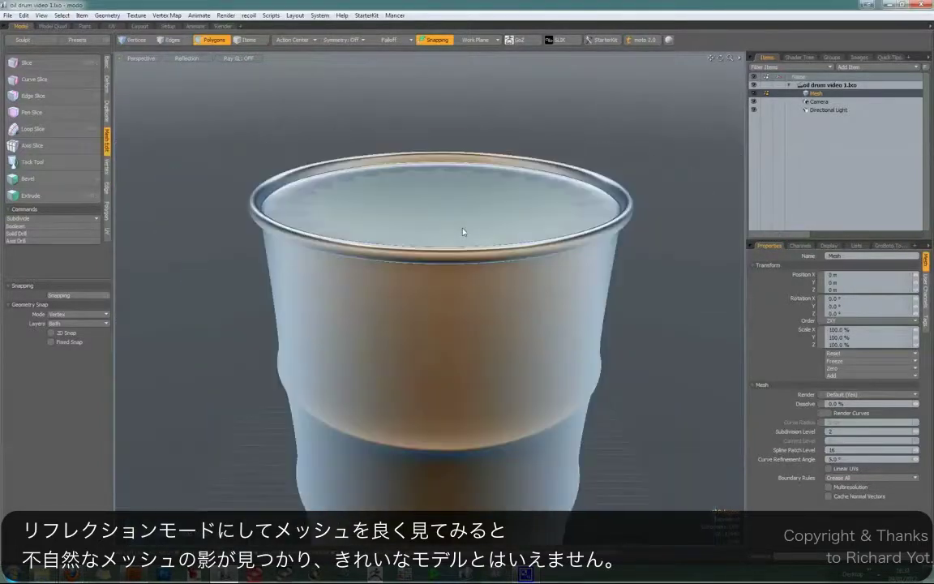
pyautogui.scroll(3, 460, 204)
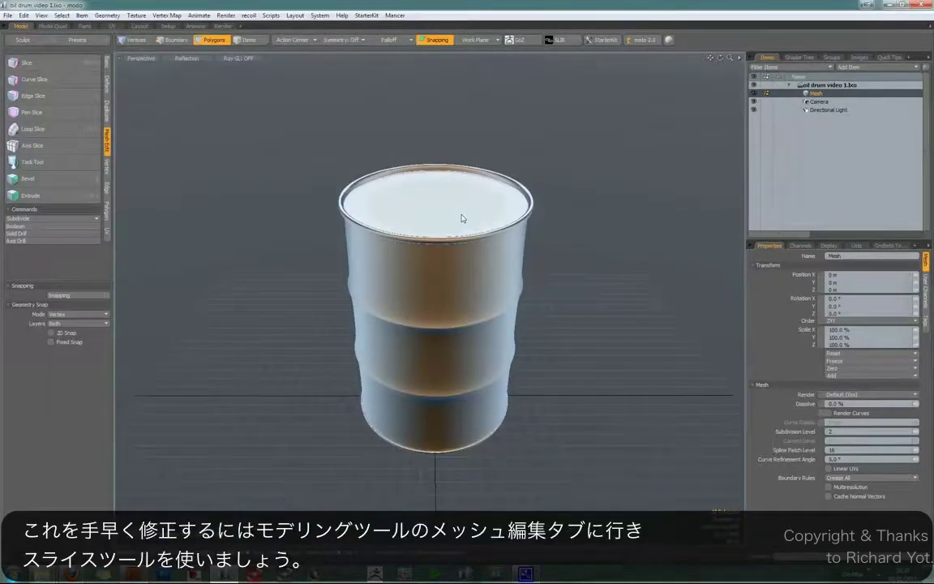
pyautogui.hotkey('ctrl', '2')
pyautogui.click(464, 242)
# Try to cut through the whole drum from above the lid to below its base with the Slice tool.
pyautogui.keyDown('alt'); pyautogui.moveTo(462, 215); pyautogui.dragTo(442, 220); pyautogui.keyUp('alt')
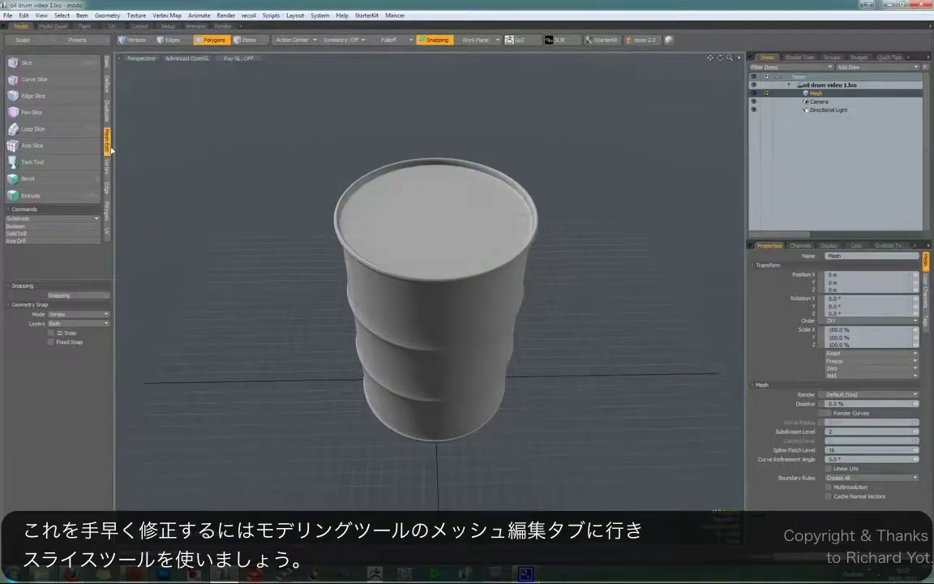
pyautogui.click(57, 65)
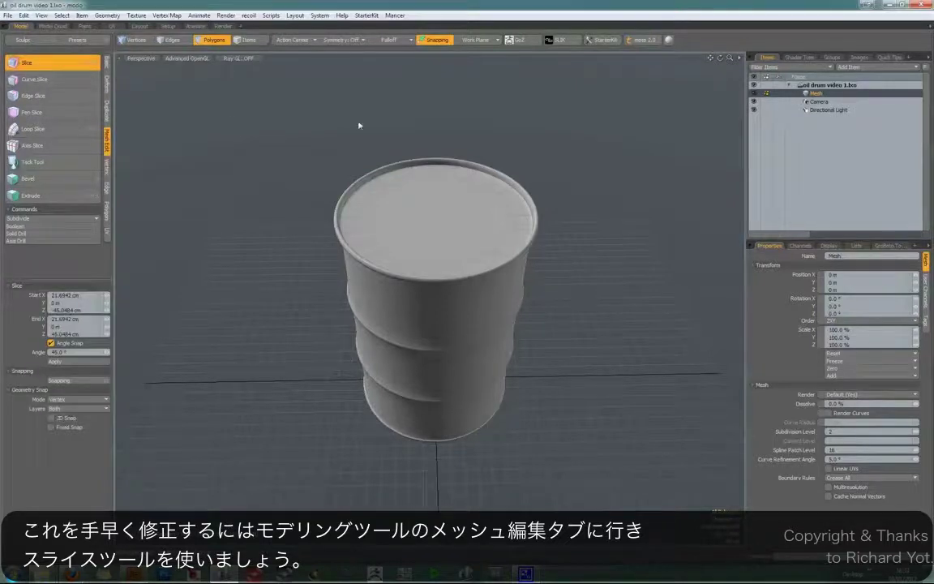
pyautogui.moveTo(351, 99); pyautogui.dragTo(475, 484)
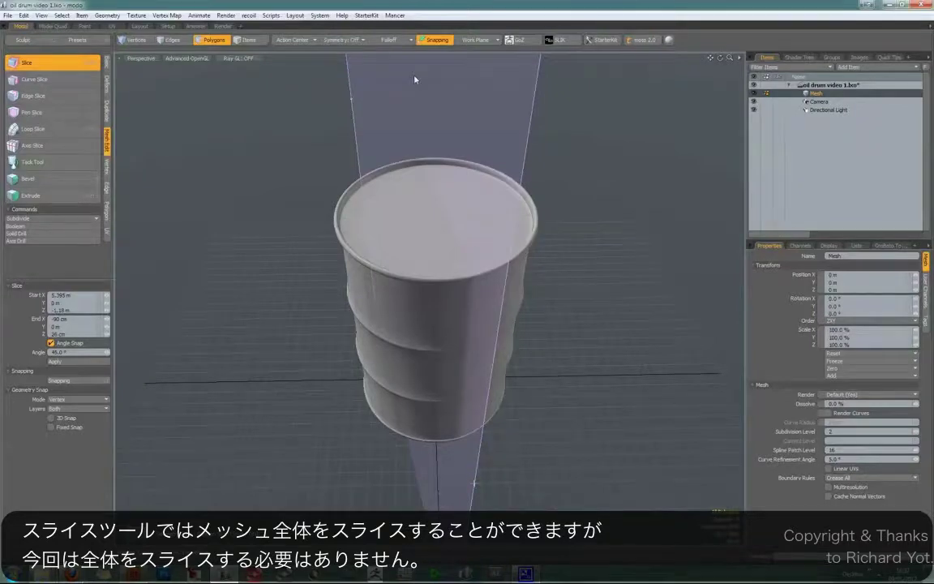
pyautogui.press('q')
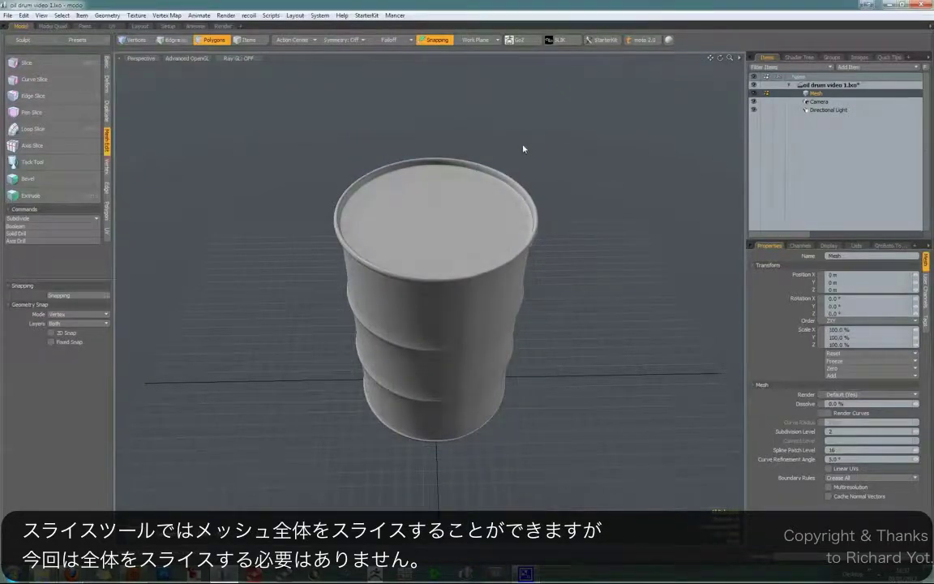
# Convert the drum from subdivision surface to plain polygons and hide everything except the lid's n-gon.
pyautogui.keyDown('alt'); pyautogui.moveTo(518, 148); pyautogui.dragTo(471, 150); pyautogui.keyUp('alt')
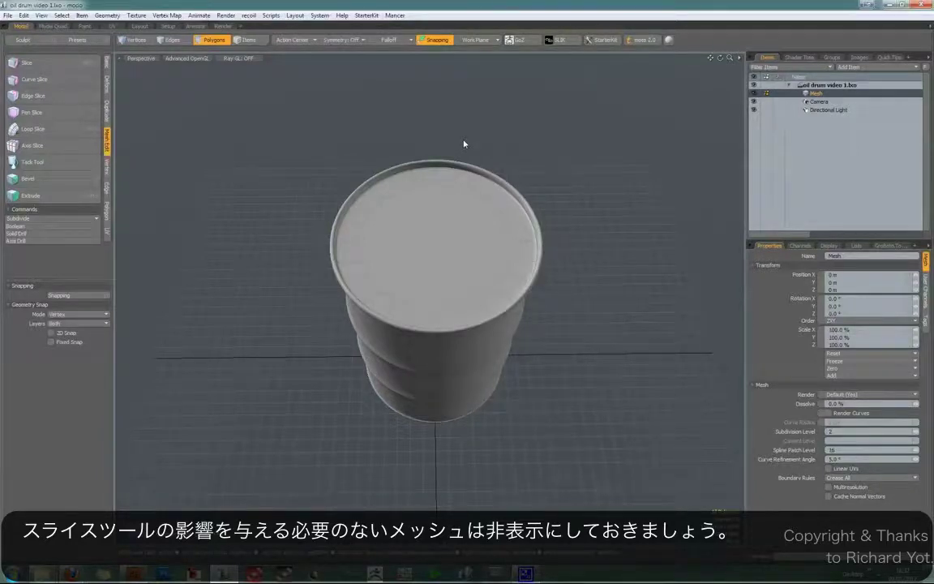
pyautogui.hotkey('shift', 'Tab')
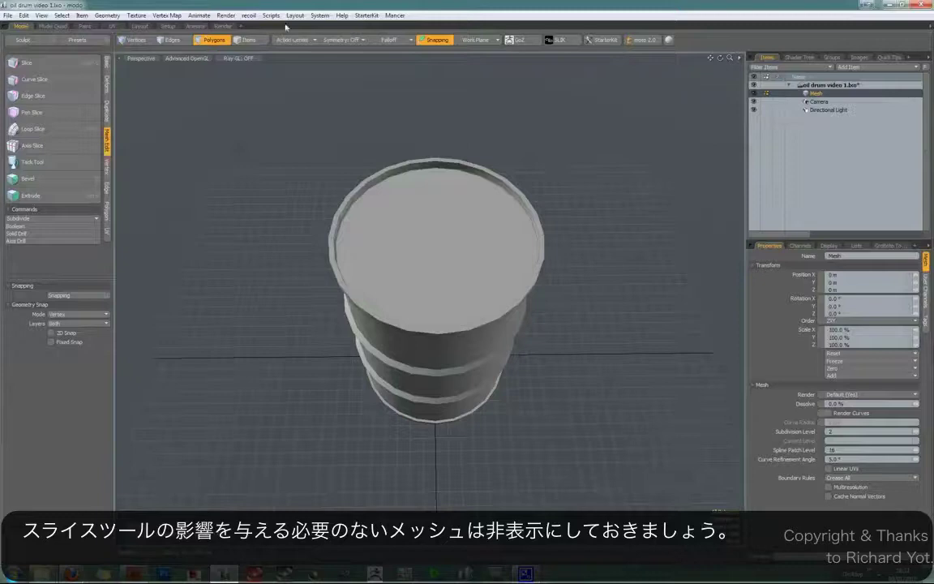
pyautogui.click(438, 257)
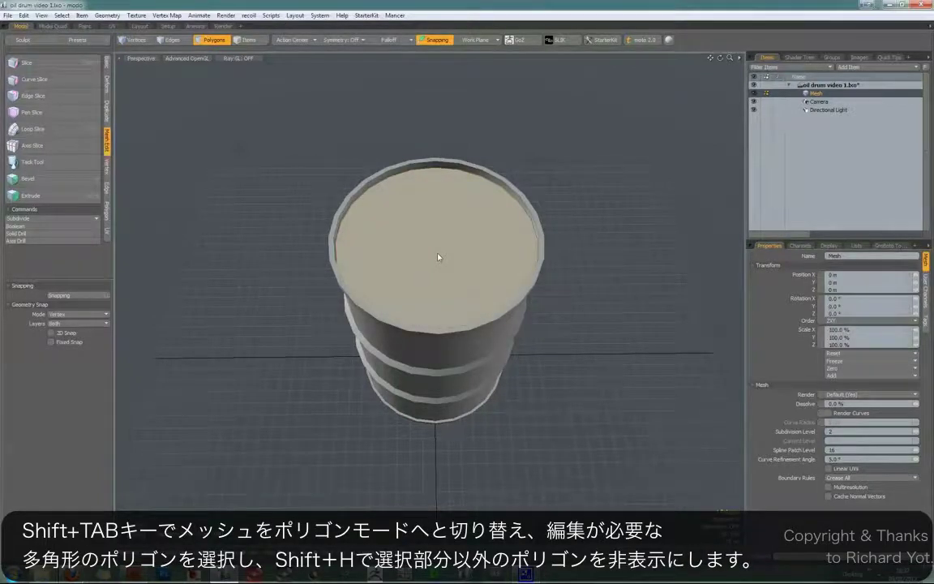
pyautogui.hotkey('shift', 'h')
pyautogui.click(357, 150)
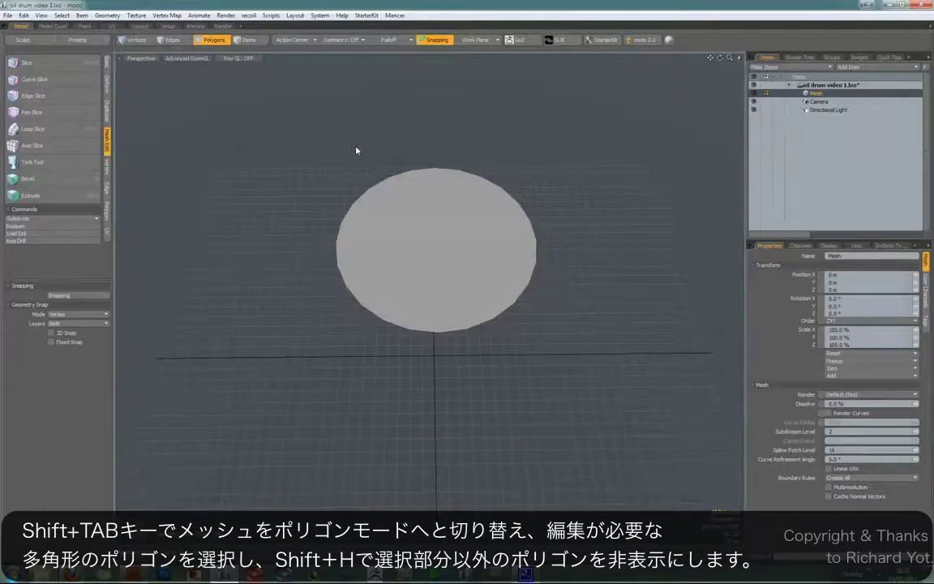
# Activate the Slice tool in the Top view with vertex snapping.
pyautogui.press('KP_1')
pyautogui.keyDown('alt'); pyautogui.keyDown('shift'); pyautogui.moveTo(375, 168); pyautogui.dragTo(362, 154); pyautogui.keyUp('shift'); pyautogui.keyUp('alt')
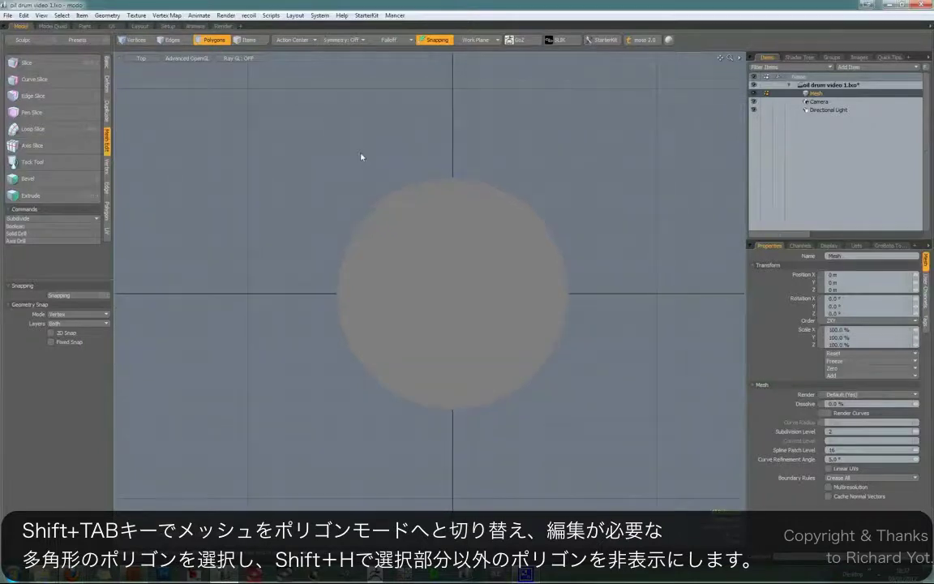
pyautogui.click(44, 61)
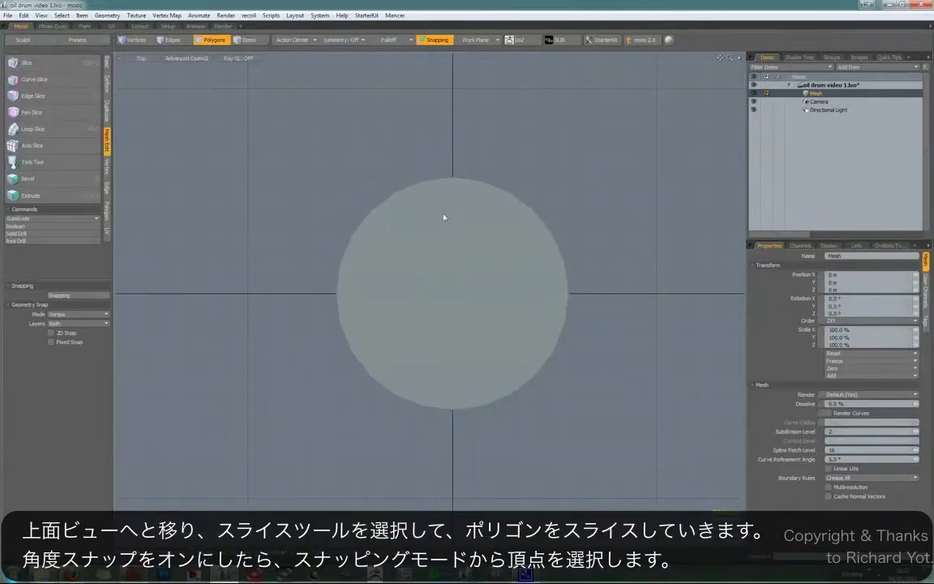
pyautogui.click(45, 63)
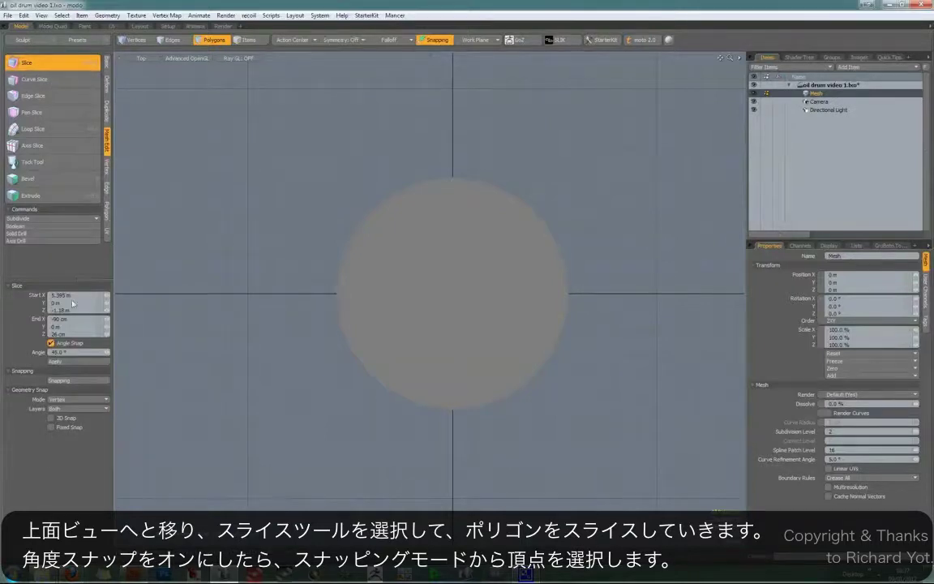
pyautogui.click(75, 381)
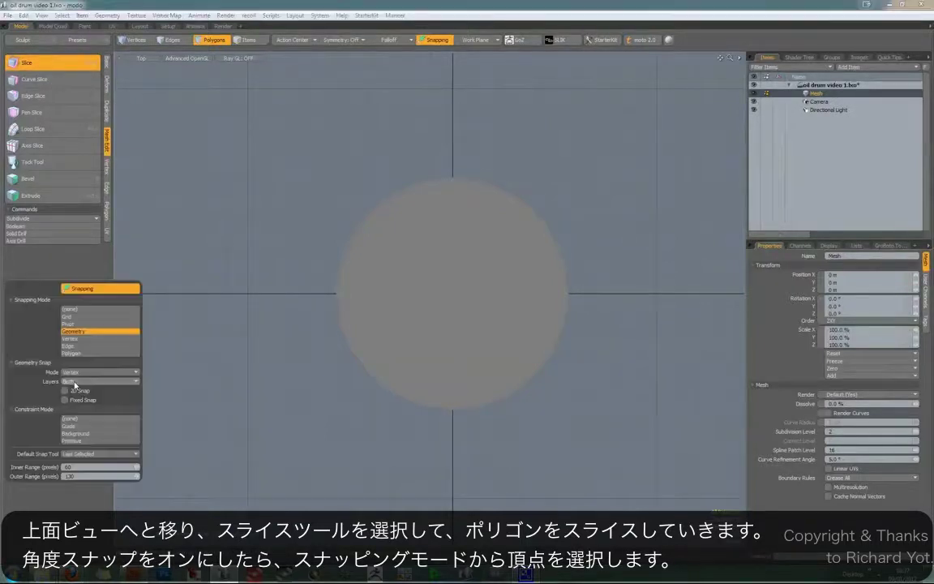
pyautogui.click(83, 341)
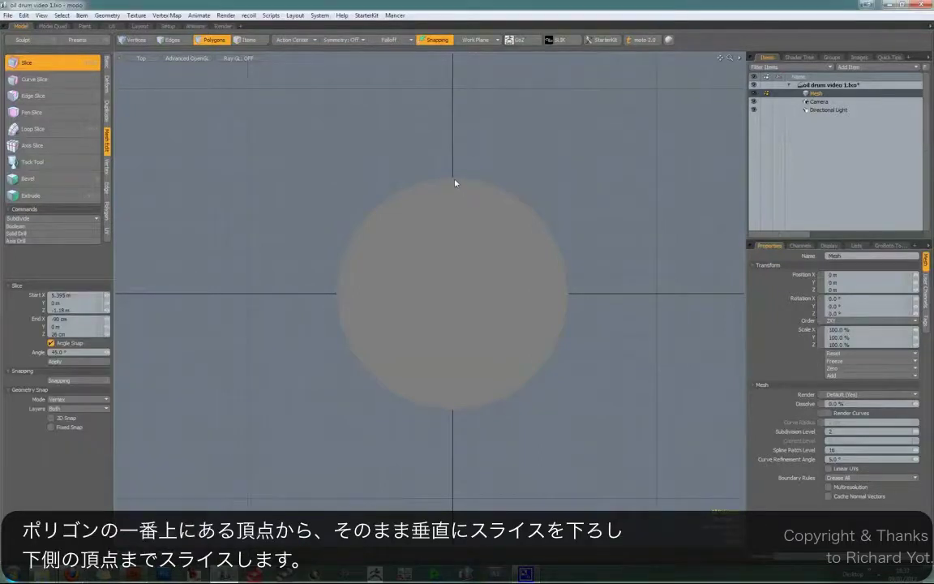
# Slice the lid vertically between opposite perimeter vertices at X 0, about ±14.7 cm and about ±28.4 cm.
pyautogui.moveTo(455, 182); pyautogui.dragTo(453, 410)
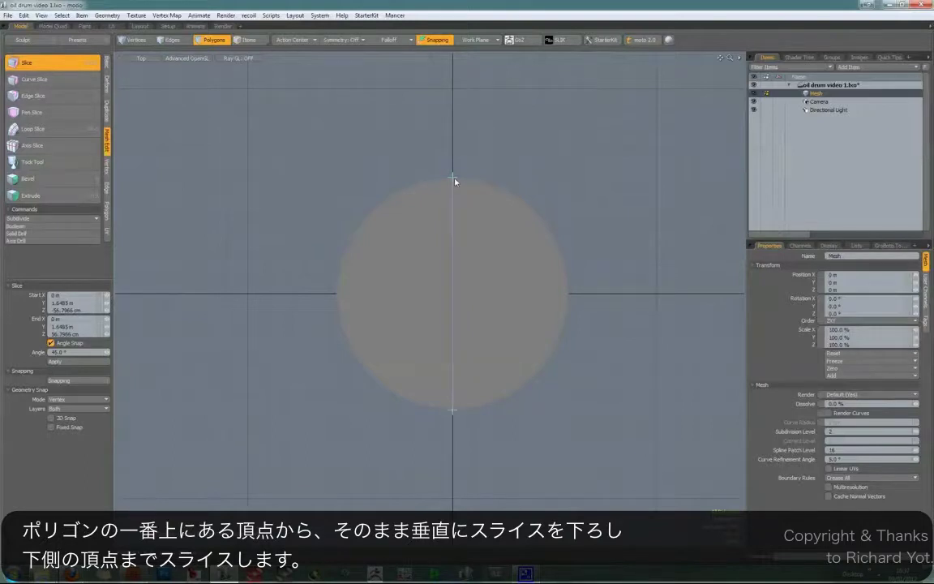
pyautogui.moveTo(423, 185)
pyautogui.keyDown('shift'); pyautogui.mouseDown()
pyautogui.moveTo(422, 327)
pyautogui.moveTo(393, 393)
pyautogui.moveTo(422, 406)
pyautogui.mouseUp(); pyautogui.keyUp('shift')
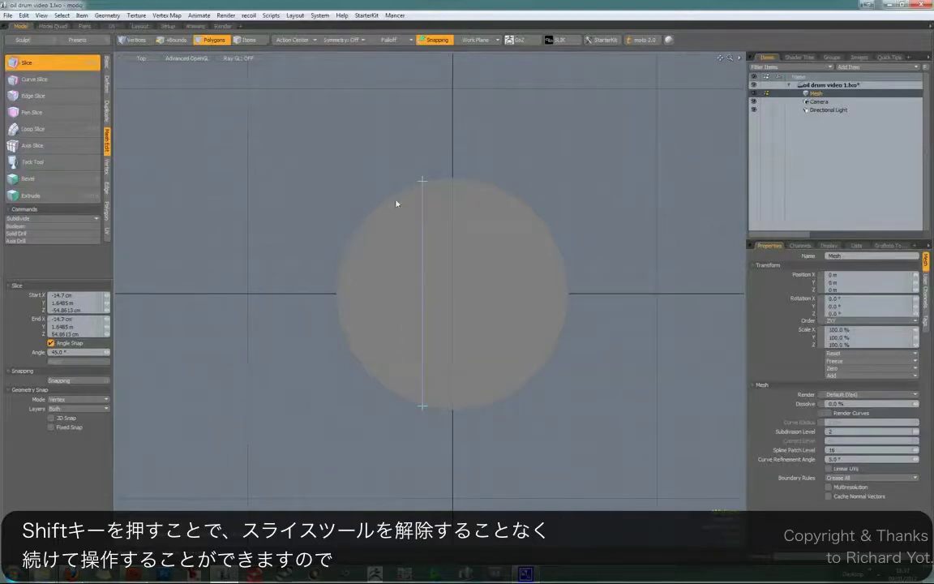
pyautogui.keyDown('shift'); pyautogui.moveTo(394, 194); pyautogui.dragTo(395, 394); pyautogui.keyUp('shift')
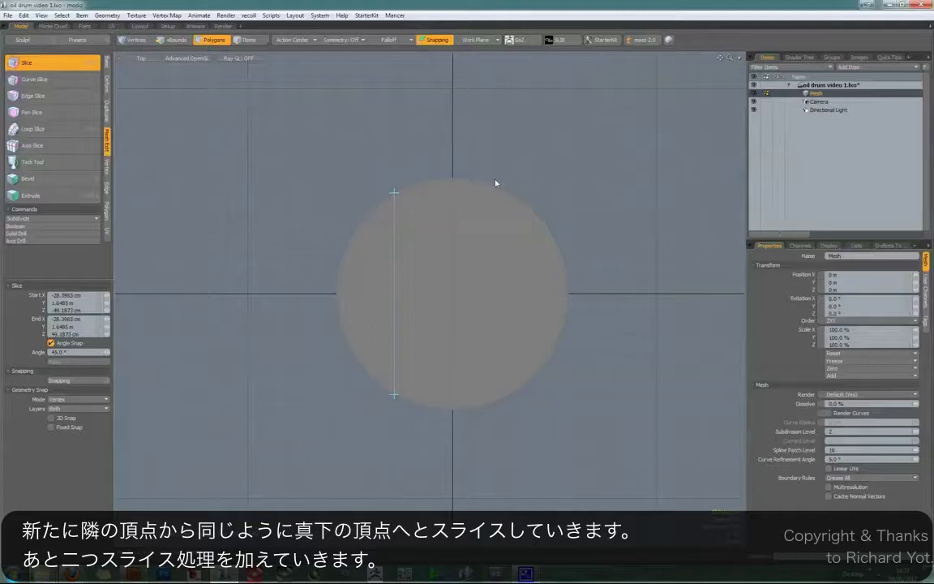
pyautogui.keyDown('shift'); pyautogui.moveTo(482, 182); pyautogui.dragTo(483, 406); pyautogui.keyUp('shift')
pyautogui.keyDown('shift'); pyautogui.moveTo(510, 194); pyautogui.dragTo(511, 394); pyautogui.keyUp('shift')
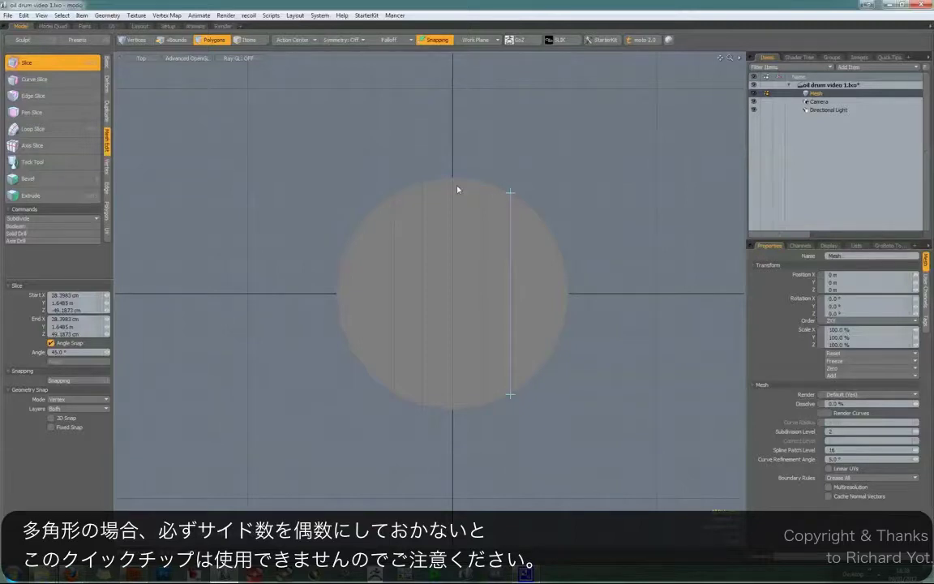
# Slice the lid horizontally between opposite perimeter vertices at Z 0, about ±14.7 cm and about ±28.4 cm.
pyautogui.moveTo(337, 294); pyautogui.dragTo(569, 294)
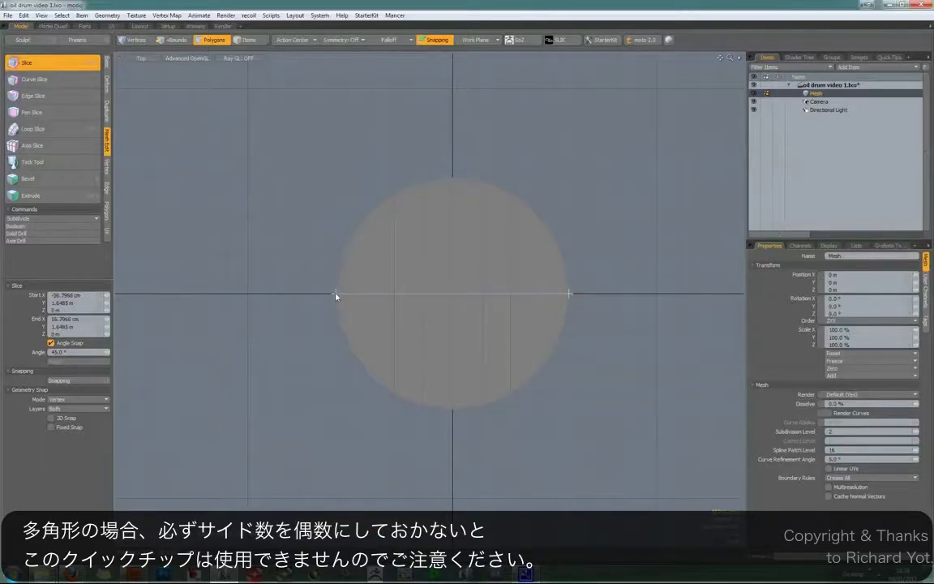
pyautogui.moveTo(341, 265); pyautogui.dragTo(564, 264)
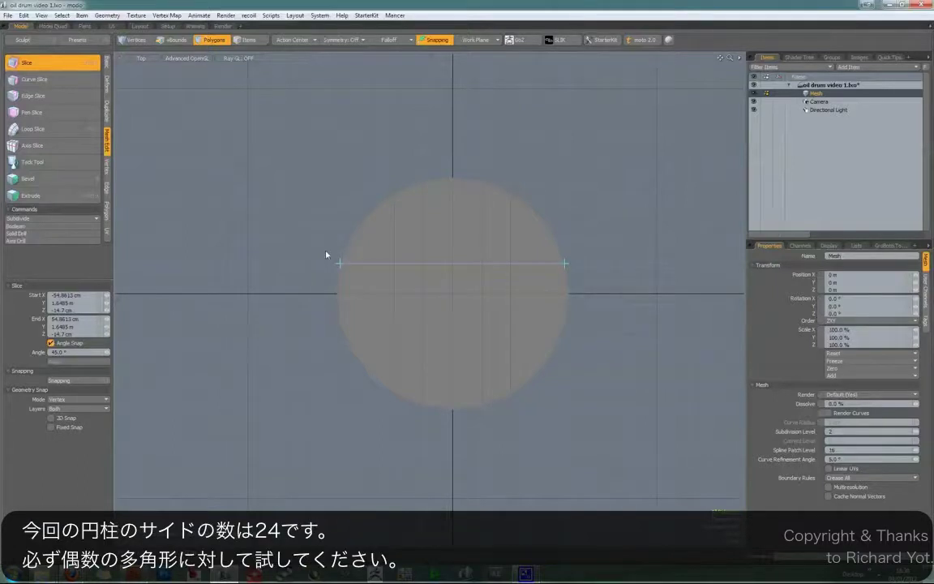
pyautogui.moveTo(354, 237); pyautogui.dragTo(553, 236)
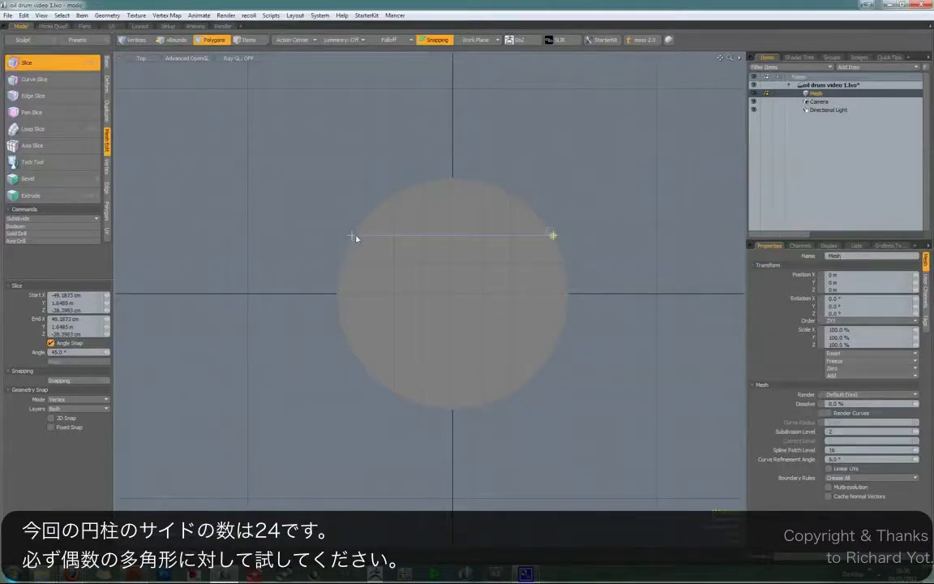
pyautogui.moveTo(343, 328); pyautogui.dragTo(565, 324)
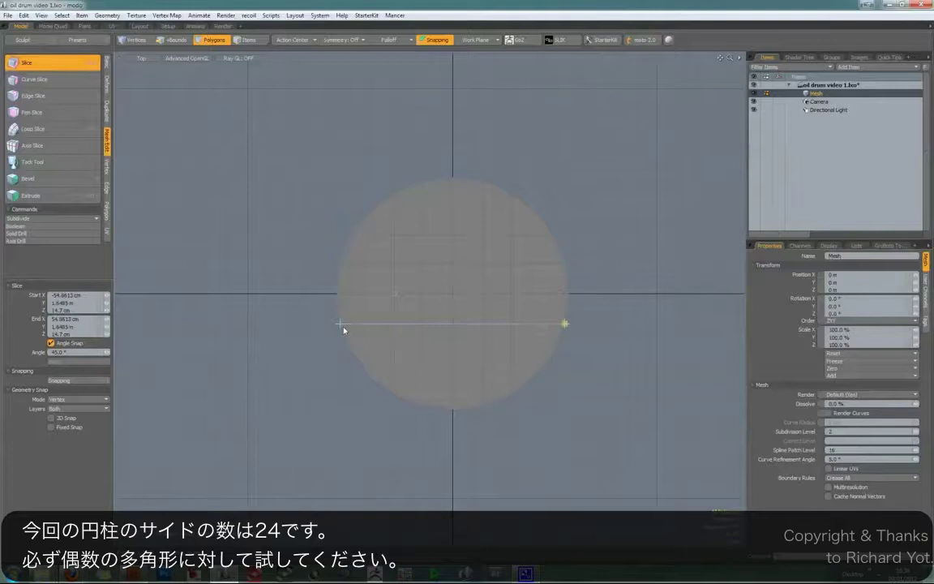
pyautogui.moveTo(355, 358); pyautogui.dragTo(551, 358)
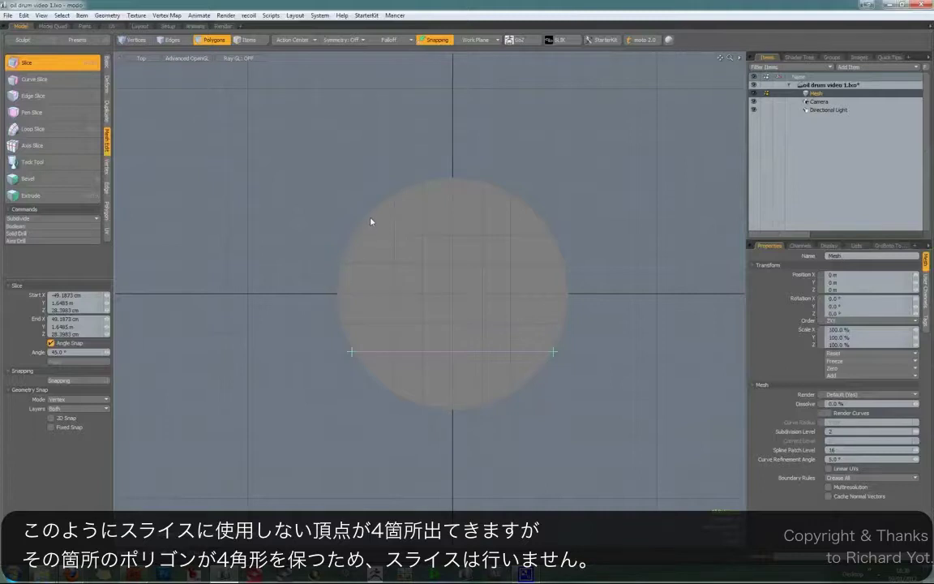
pyautogui.press('space')
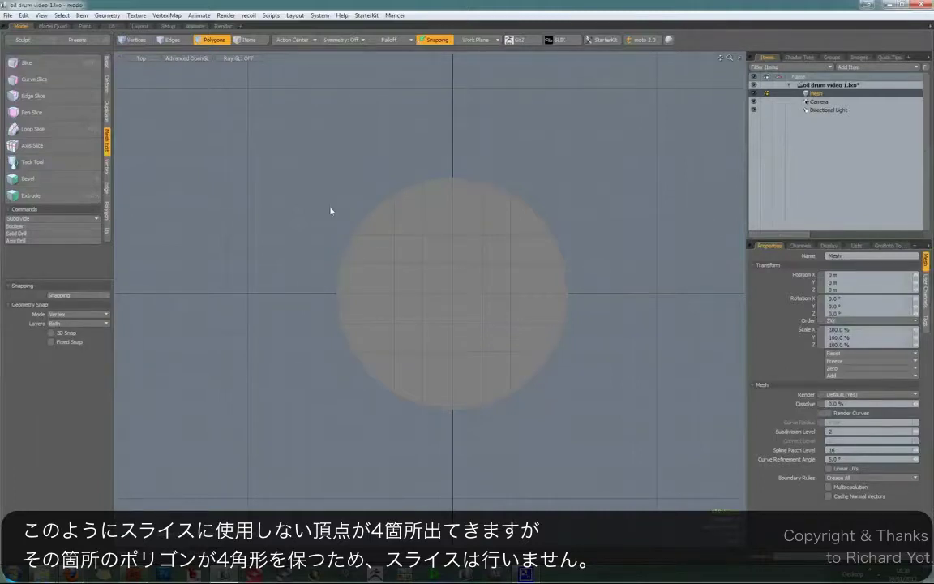
# Select the four diagonal perimeter vertices of the lid that no slice passes through.
pyautogui.press('1')
pyautogui.moveTo(344, 194); pyautogui.dragTo(376, 229, button='right')
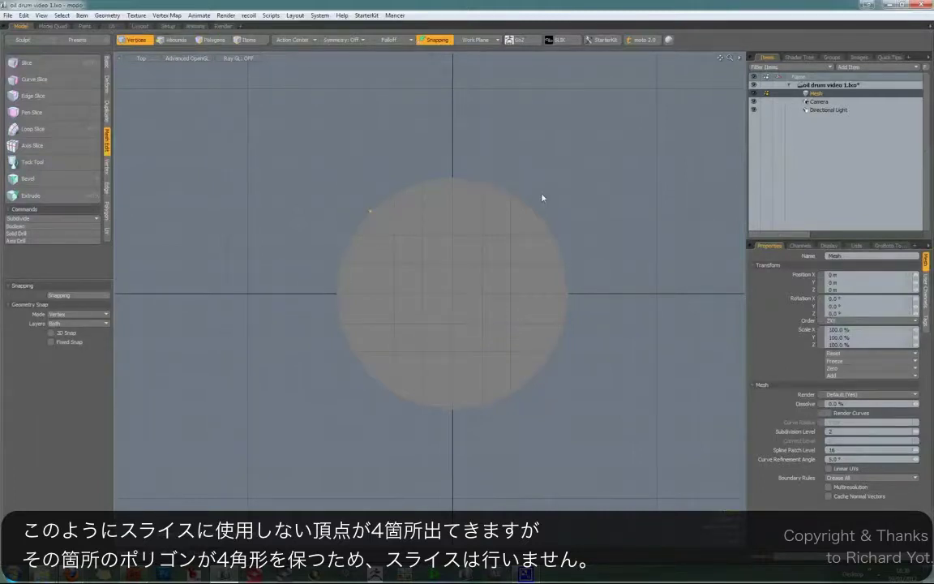
pyautogui.keyDown('shift'); pyautogui.moveTo(543, 199); pyautogui.dragTo(519, 219, button='right'); pyautogui.keyUp('shift')
pyautogui.keyDown('shift'); pyautogui.moveTo(372, 371); pyautogui.dragTo(376, 367, button='right'); pyautogui.keyUp('shift')
pyautogui.keyDown('shift'); pyautogui.moveTo(527, 388); pyautogui.dragTo(528, 387, button='right'); pyautogui.keyUp('shift')
# Select the four diagonal corner polygons at the edge of the lid.
pyautogui.press('3')
pyautogui.click(382, 226)
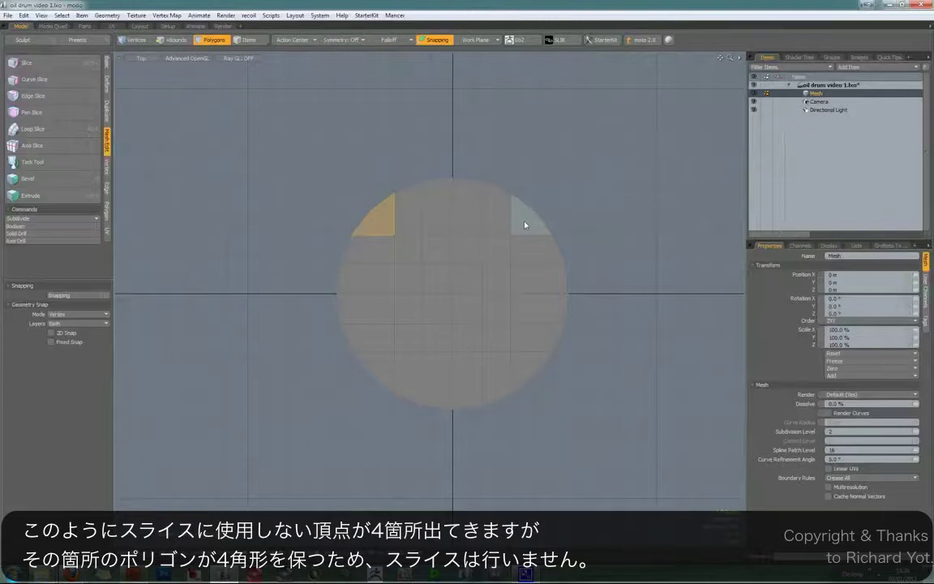
pyautogui.keyDown('shift'); pyautogui.click(526, 223); pyautogui.keyUp('shift')
pyautogui.keyDown('shift'); pyautogui.click(534, 371); pyautogui.keyUp('shift')
pyautogui.keyDown('shift'); pyautogui.click(383, 368); pyautogui.keyUp('shift')
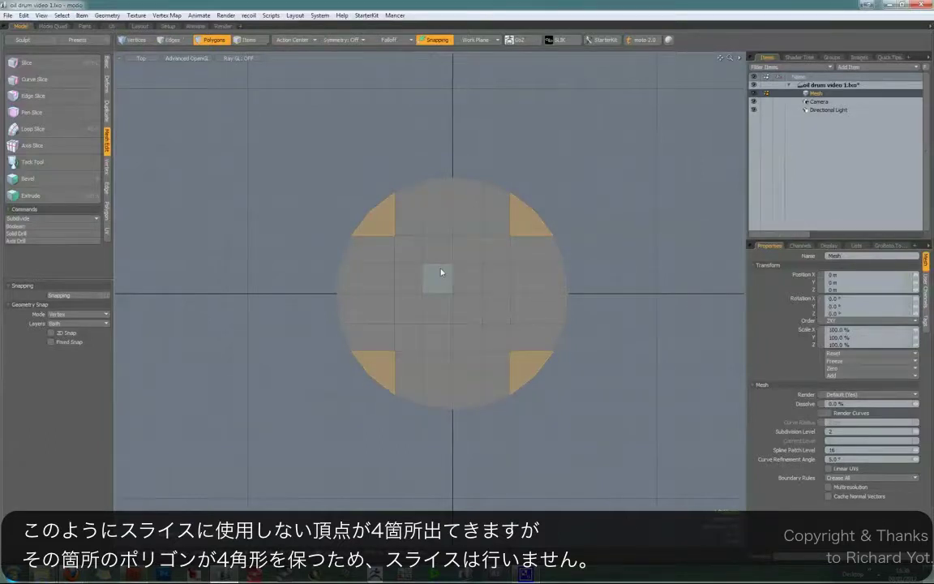
# Return to the Perspective view in vertex selection mode and unhide the rest of the drum.
pyautogui.press('1')
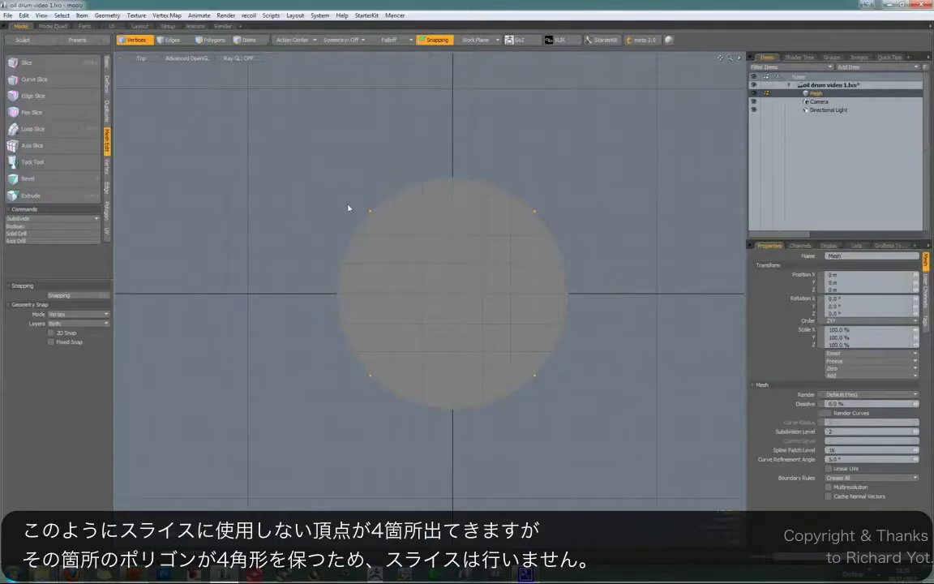
pyautogui.press('KP_Decimal')
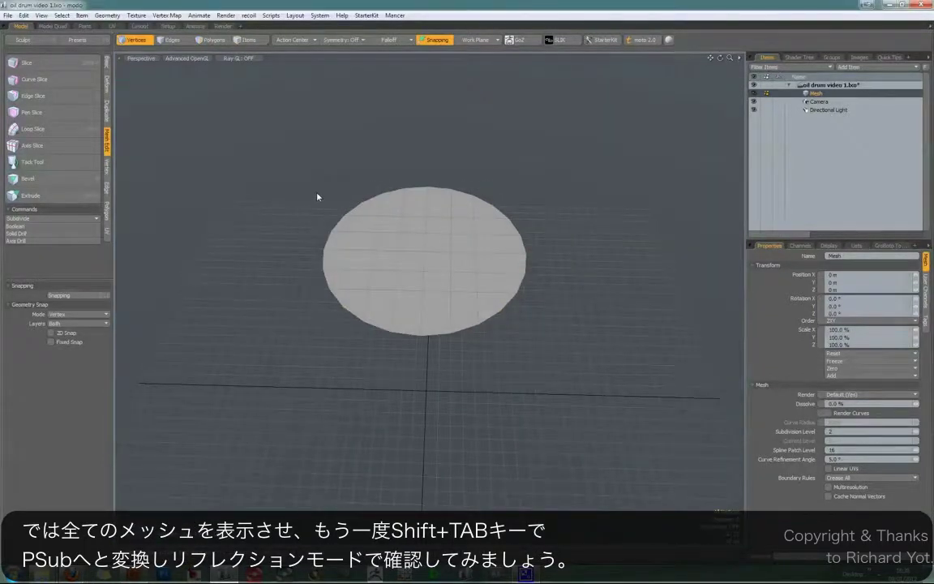
pyautogui.press('u')
pyautogui.press('1')
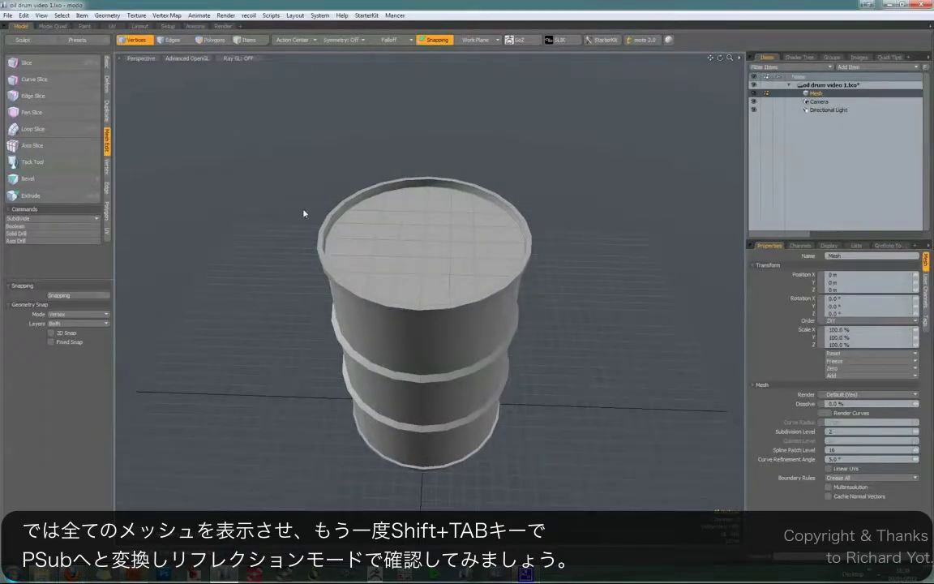
# Convert the drum to Pixar subdivision and inspect the lid's shading in Reflection mode, returning to Advanced OpenGL display.
pyautogui.hotkey('shift', 'Tab')
pyautogui.keyDown('alt'); pyautogui.moveTo(425, 258); pyautogui.dragTo(421, 252); pyautogui.keyUp('alt')
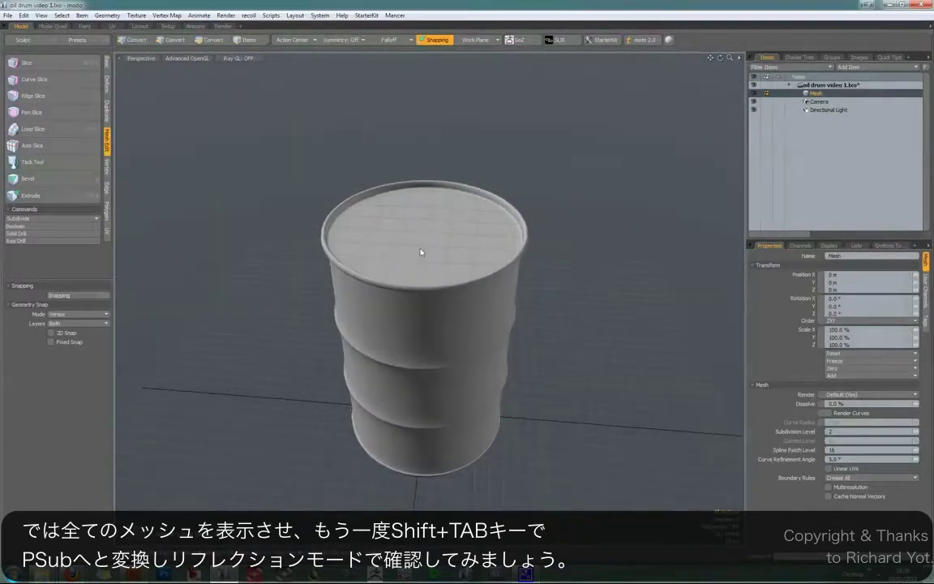
pyautogui.hotkey('ctrl', '2')
pyautogui.click(397, 237)
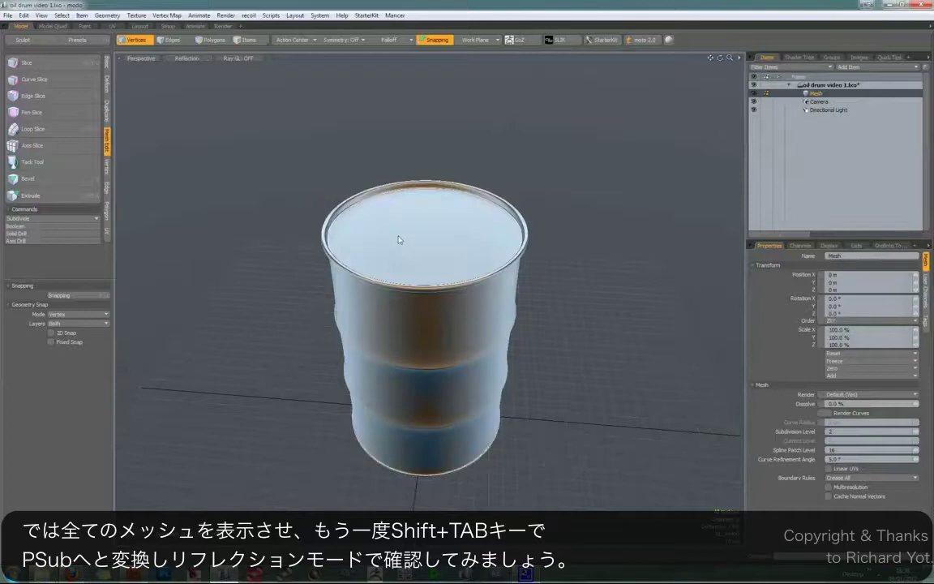
pyautogui.scroll(4, 410, 226)
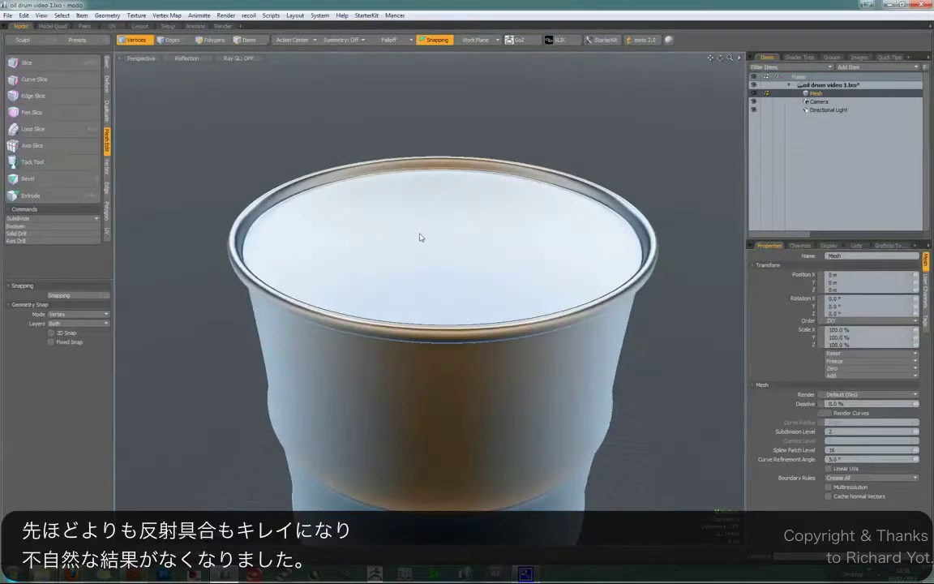
pyautogui.scroll(5, 421, 236)
pyautogui.scroll(-5, 421, 235)
pyautogui.scroll(-5, 421, 237)
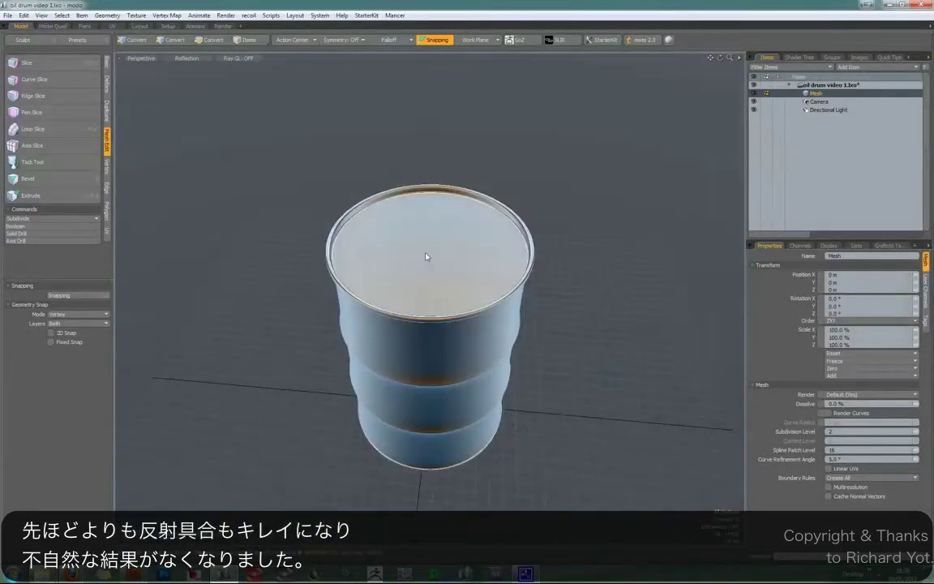
pyautogui.hotkey('ctrl', '`')
pyautogui.click(426, 276)
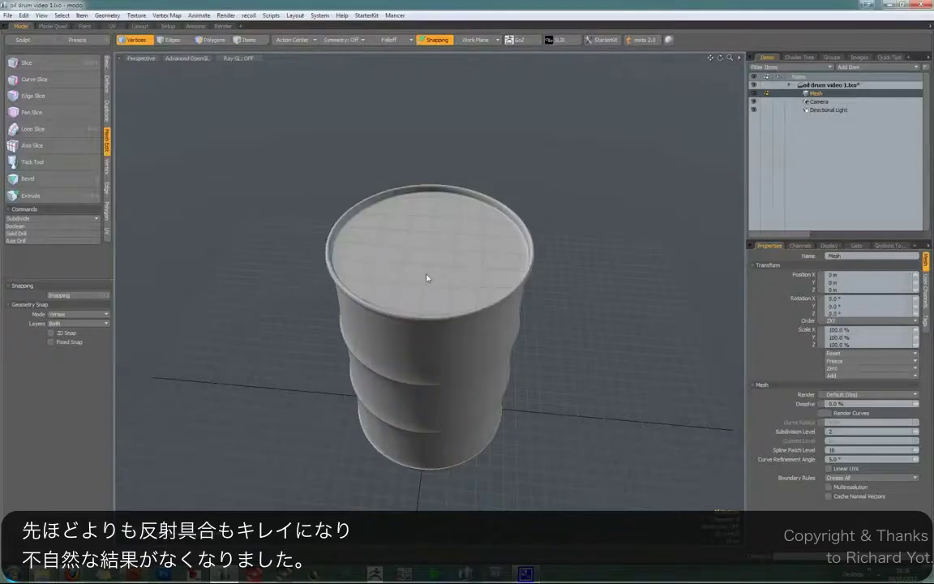
# Select the lid's four centre polygons and grow the selection until it reaches the lid's outer edge.
pyautogui.press('3')
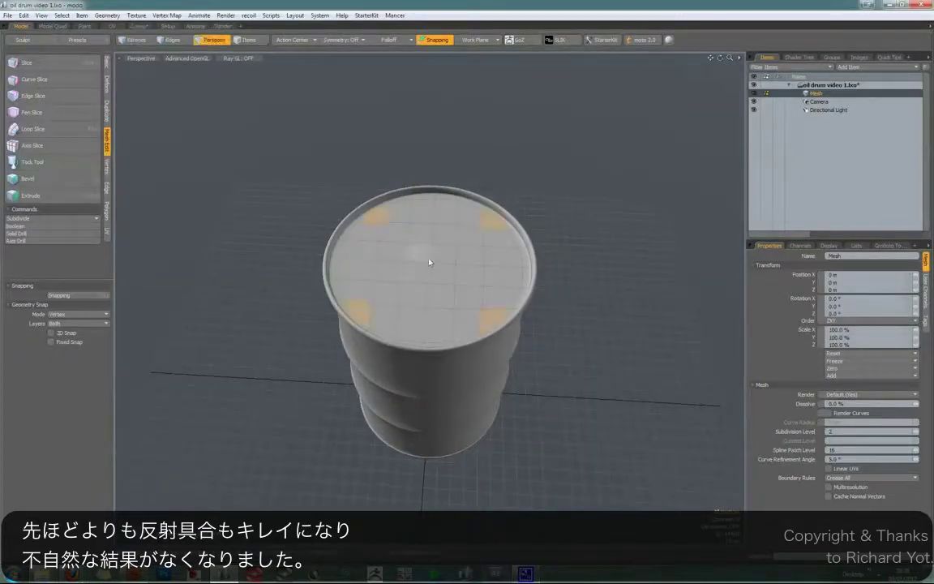
pyautogui.moveTo(447, 256)
pyautogui.mouseDown()
pyautogui.moveTo(440, 274)
pyautogui.moveTo(426, 273)
pyautogui.mouseUp()
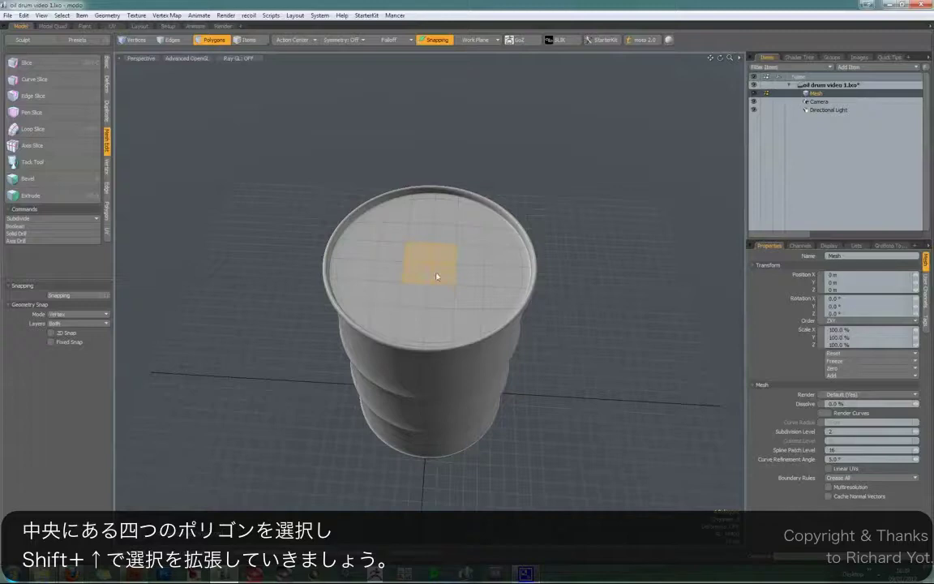
pyautogui.hotkey('shift', 'Up')
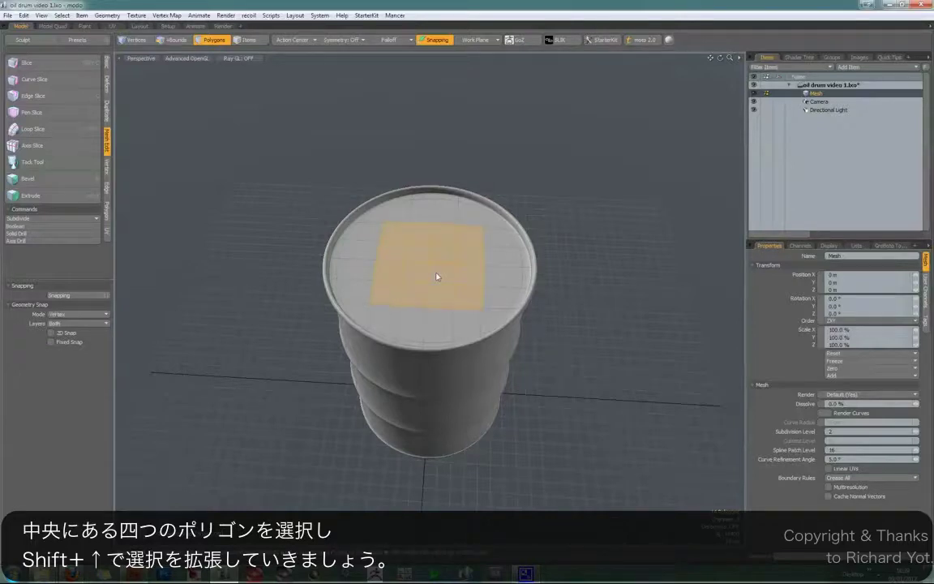
pyautogui.hotkey('shift', 'Up')
pyautogui.hotkey('shift', 'Up')
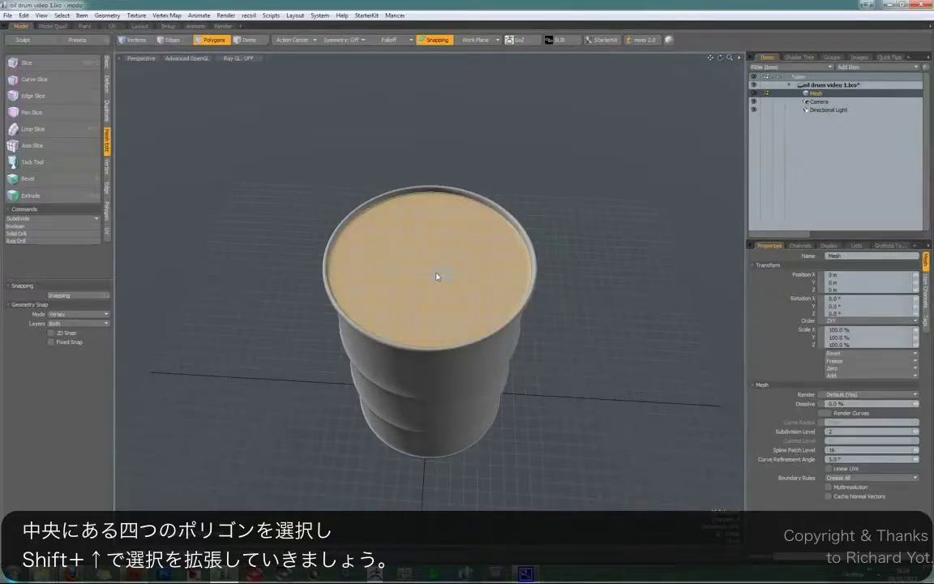
# Bevel the selected lid polygons with a very small inset and snapping turned off, and drop the selection.
pyautogui.press('b')
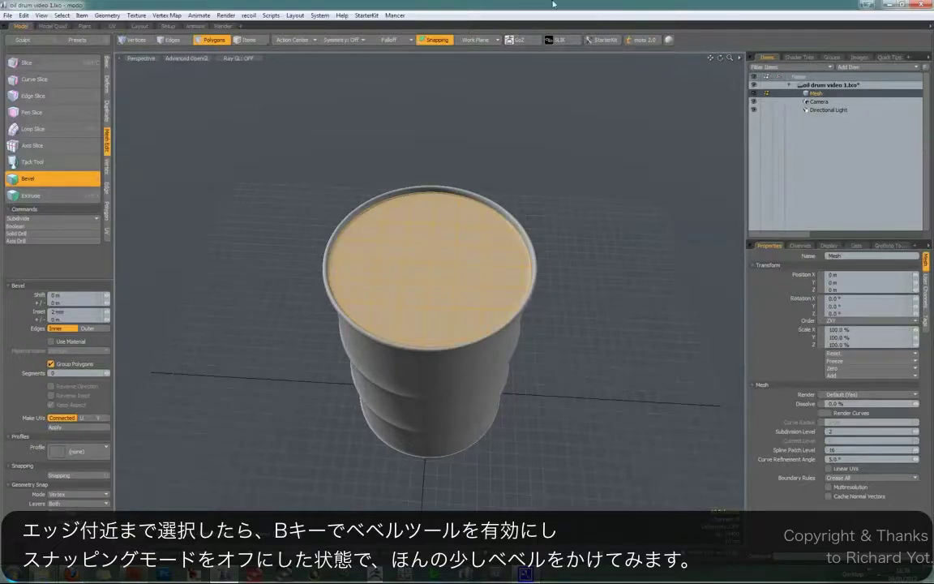
pyautogui.press('x')
pyautogui.click(442, 266)
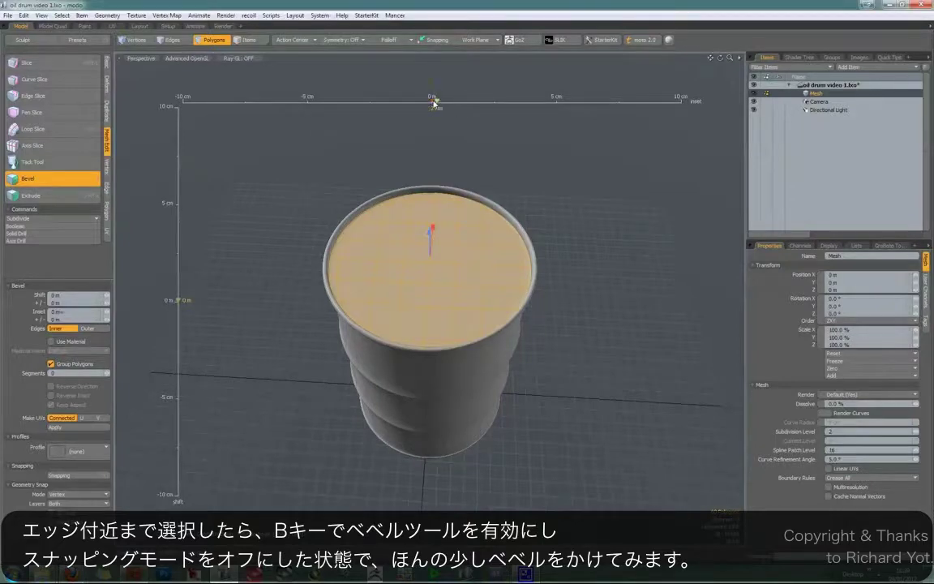
pyautogui.moveTo(435, 102); pyautogui.dragTo(434, 102)
pyautogui.press('space')
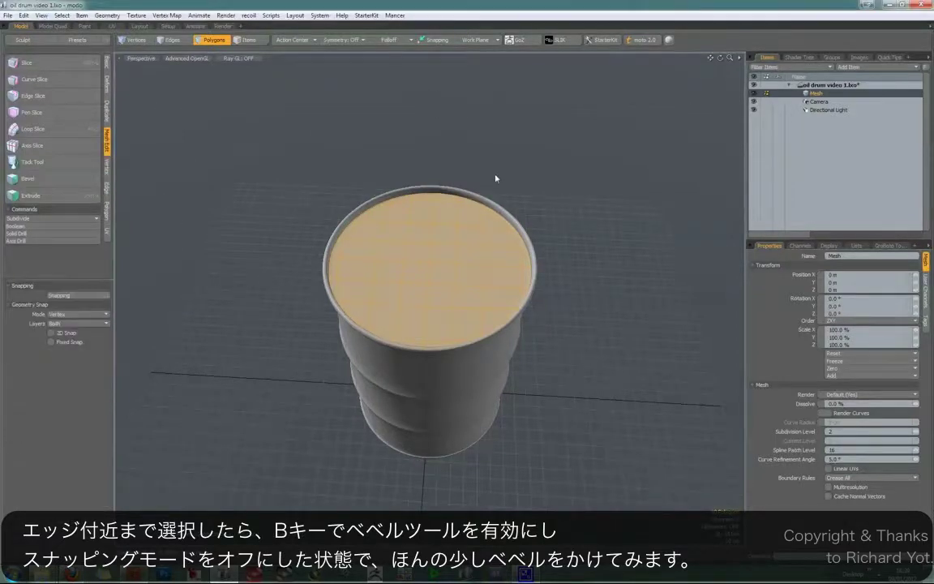
pyautogui.click(494, 178)
# Switch the viewport to Reflection shading and examine the edge of the lid up close.
pyautogui.hotkey('ctrl', '2')
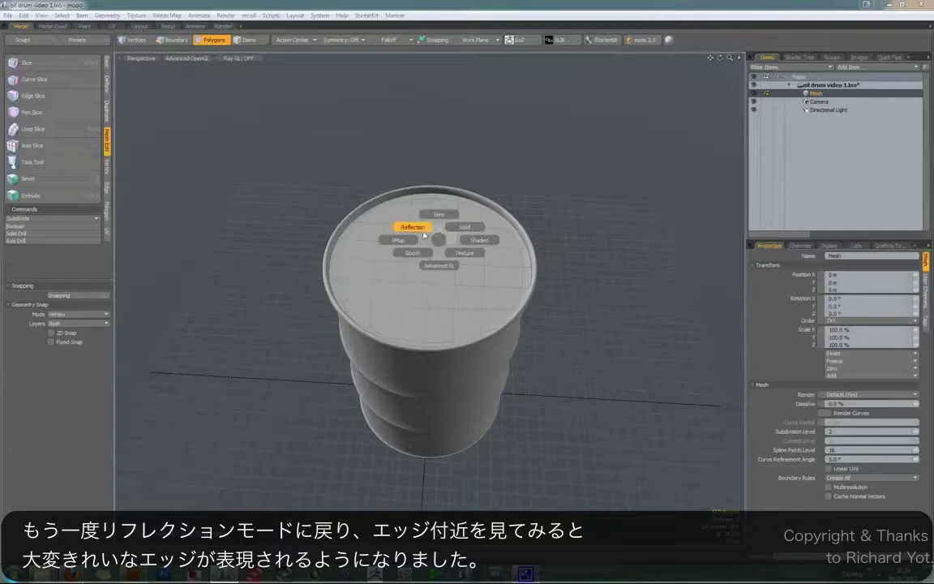
pyautogui.click(414, 228)
pyautogui.scroll(5, 430, 211)
pyautogui.scroll(-5, 438, 227)
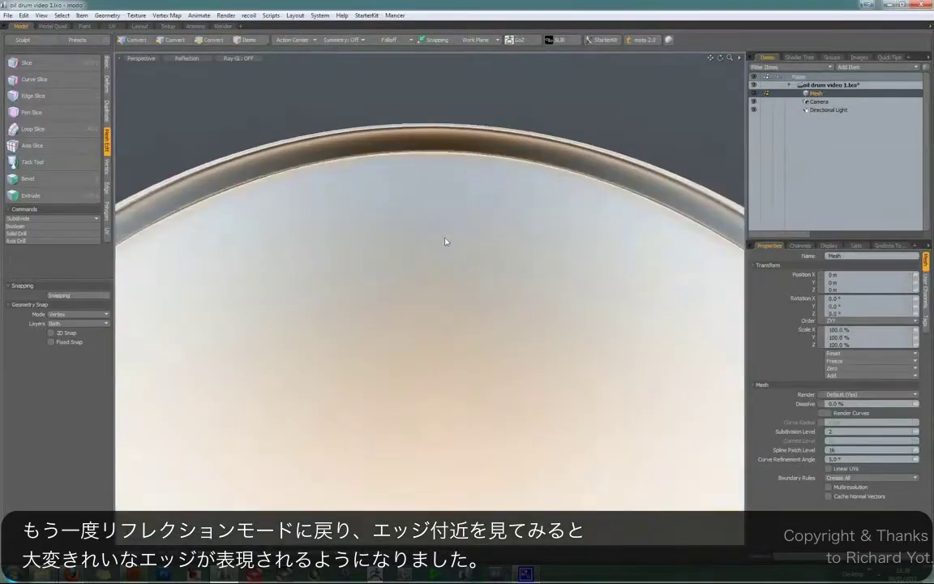
pyautogui.scroll(-3, 442, 223)
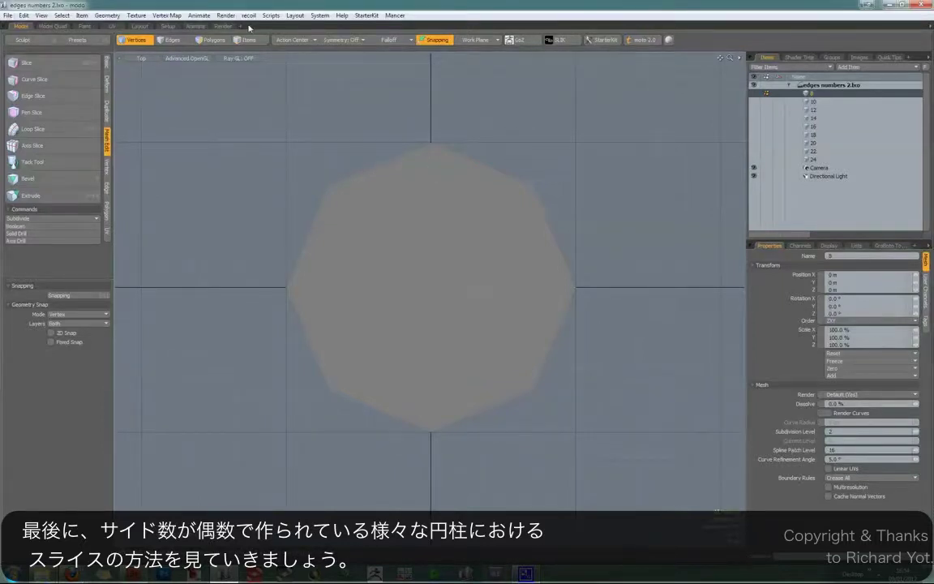
# Slice the 8-sided disc between opposite vertices, once vertically at X 0 and once horizontally at Z 0.
pyautogui.click(213, 39)
pyautogui.click(421, 237)
pyautogui.click(276, 150)
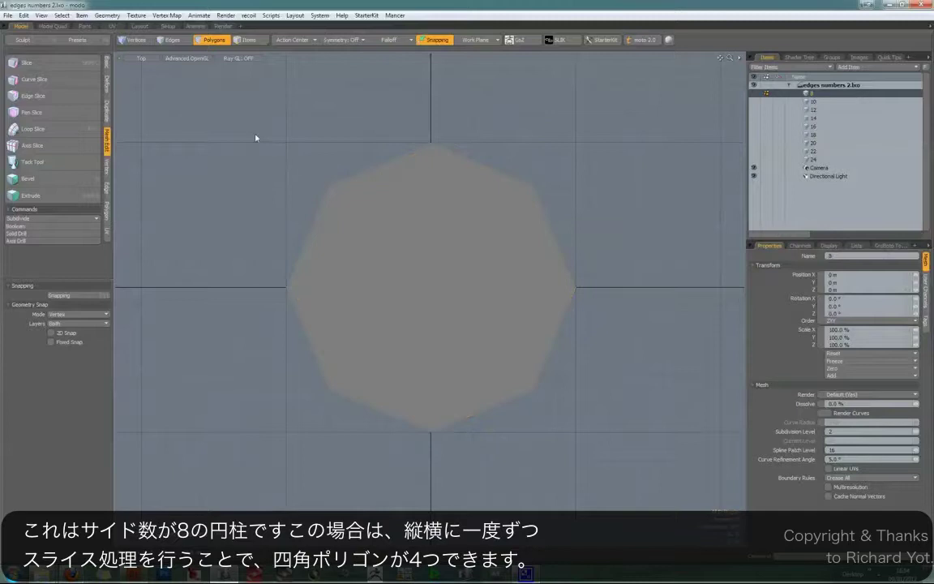
pyautogui.click(49, 63)
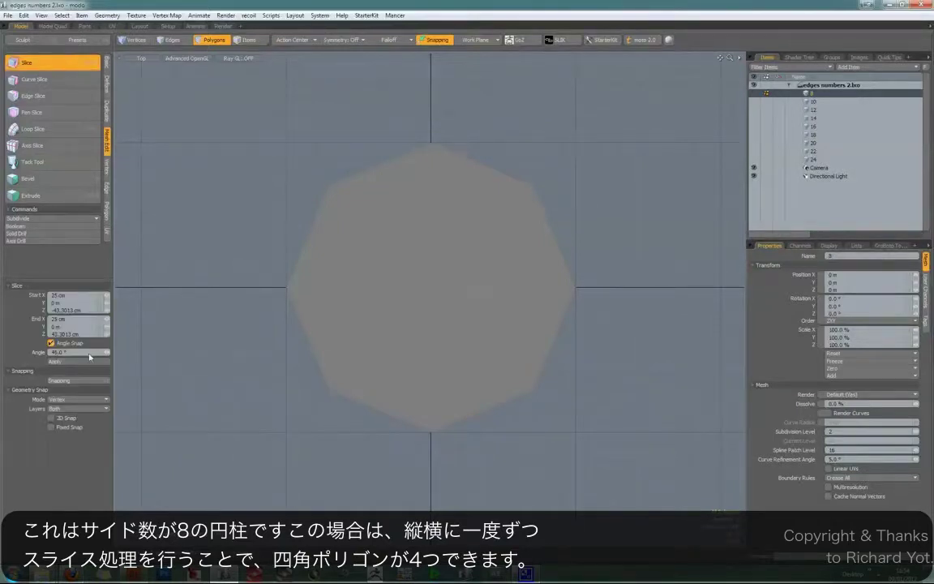
pyautogui.click(79, 380)
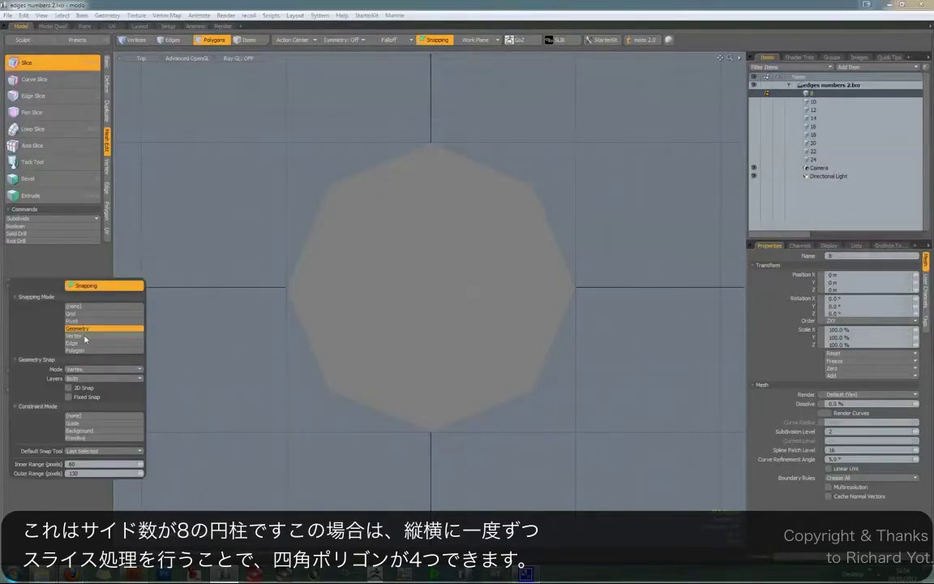
pyautogui.moveTo(434, 145); pyautogui.dragTo(429, 430)
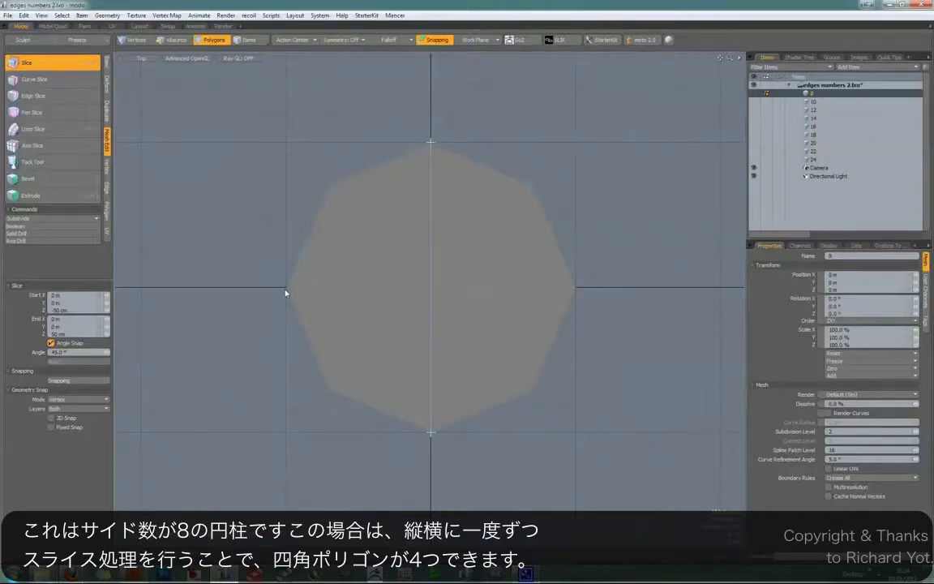
pyautogui.moveTo(288, 288); pyautogui.dragTo(576, 288)
pyautogui.press('space')
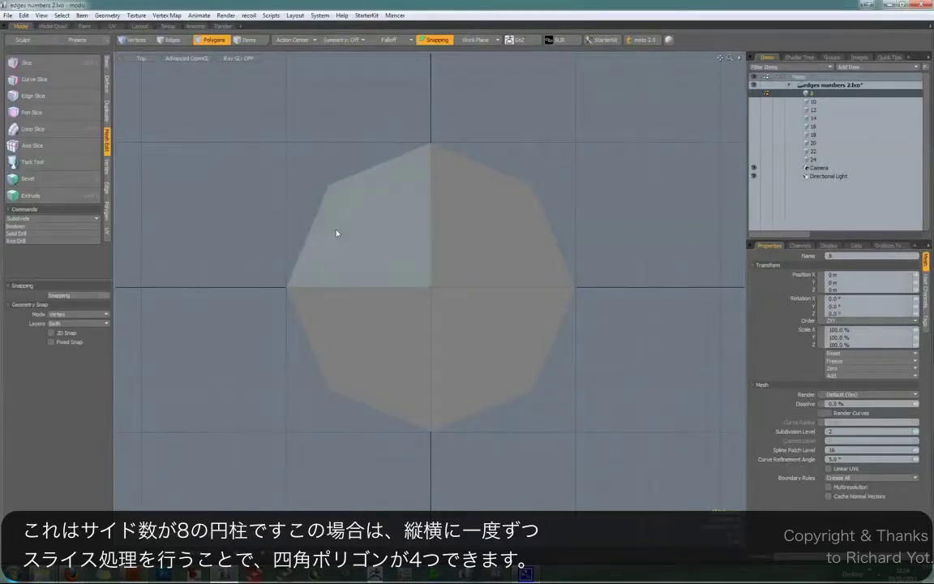
pyautogui.press('Tab')
pyautogui.press('Tab')
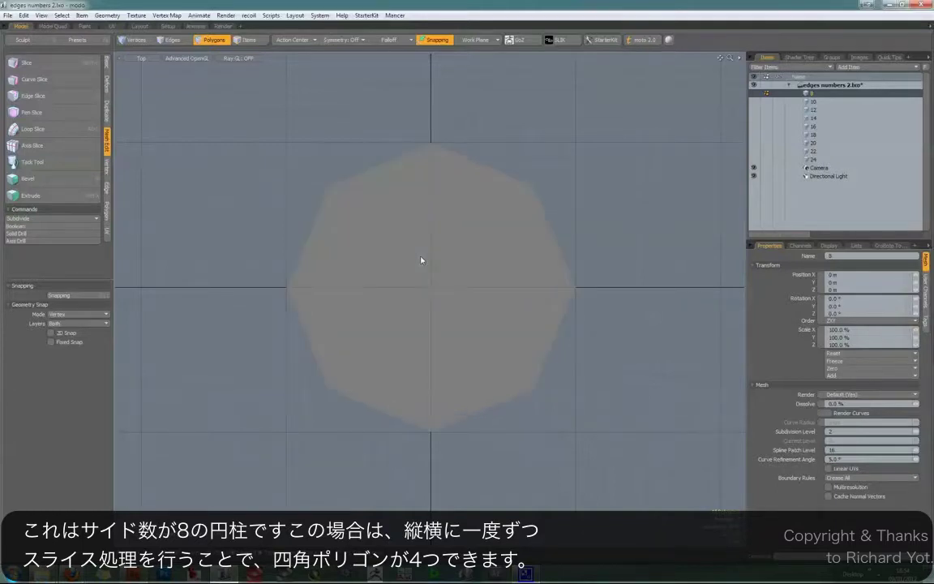
# Slice the 10-sided disc between opposite vertices, vertically at X 0 and horizontally at Z about ±15.5 cm.
pyautogui.click(813, 102)
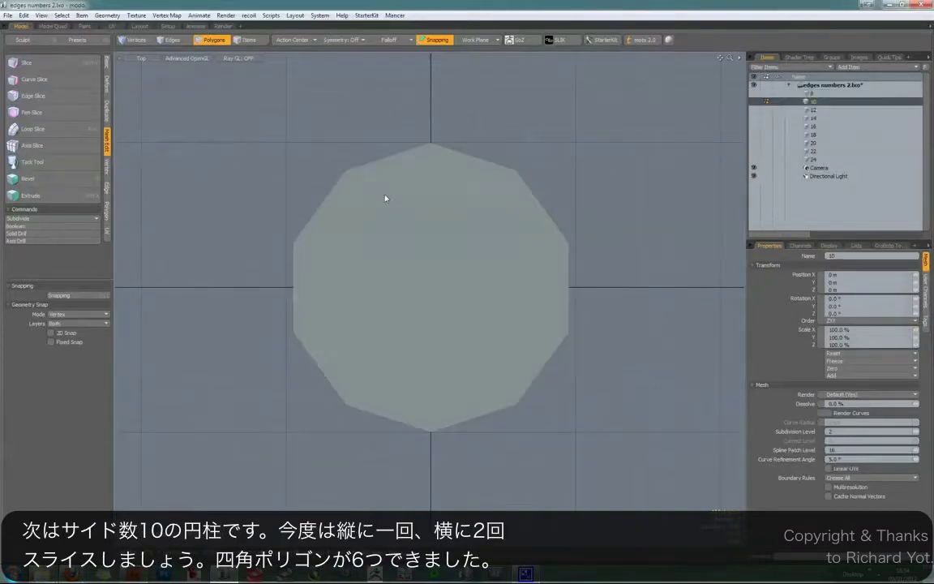
pyautogui.click(25, 63)
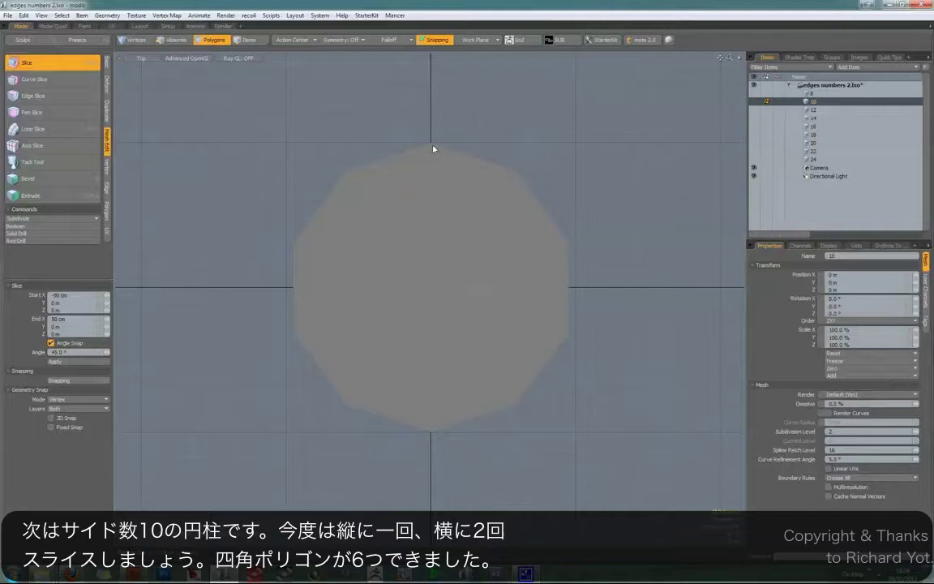
pyautogui.moveTo(432, 145); pyautogui.dragTo(431, 163)
pyautogui.moveTo(430, 334); pyautogui.dragTo(431, 432)
pyautogui.click(288, 290)
pyautogui.moveTo(294, 244); pyautogui.dragTo(569, 242)
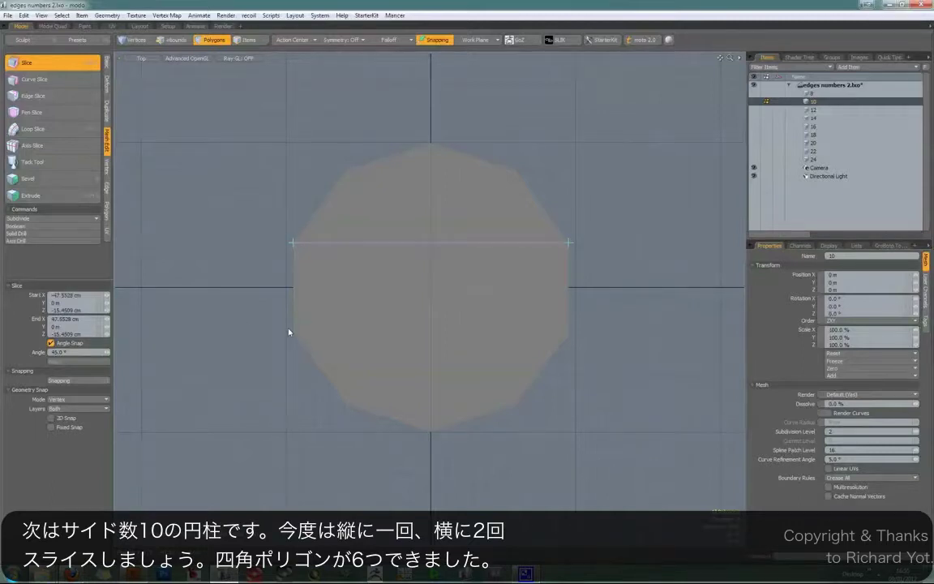
pyautogui.moveTo(293, 336); pyautogui.dragTo(570, 333)
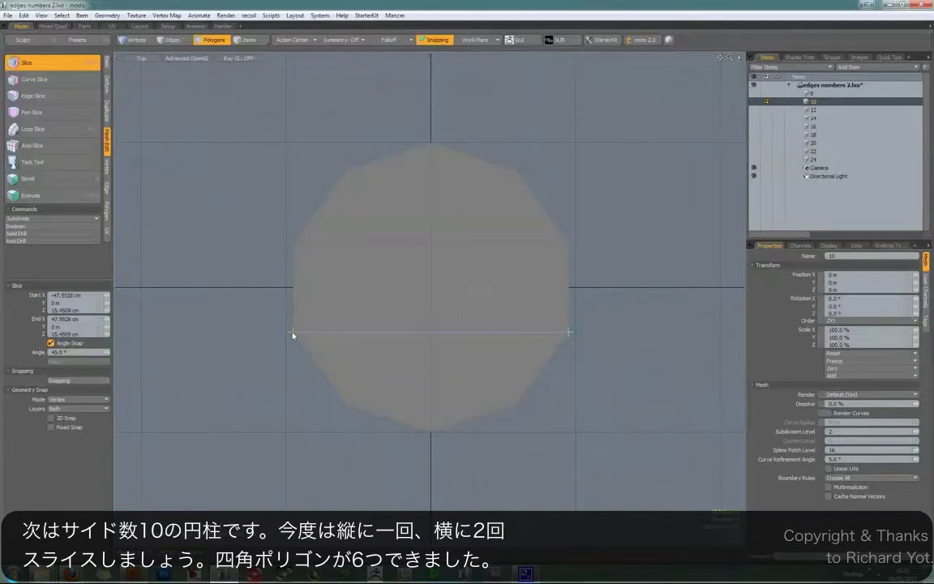
pyautogui.press('space')
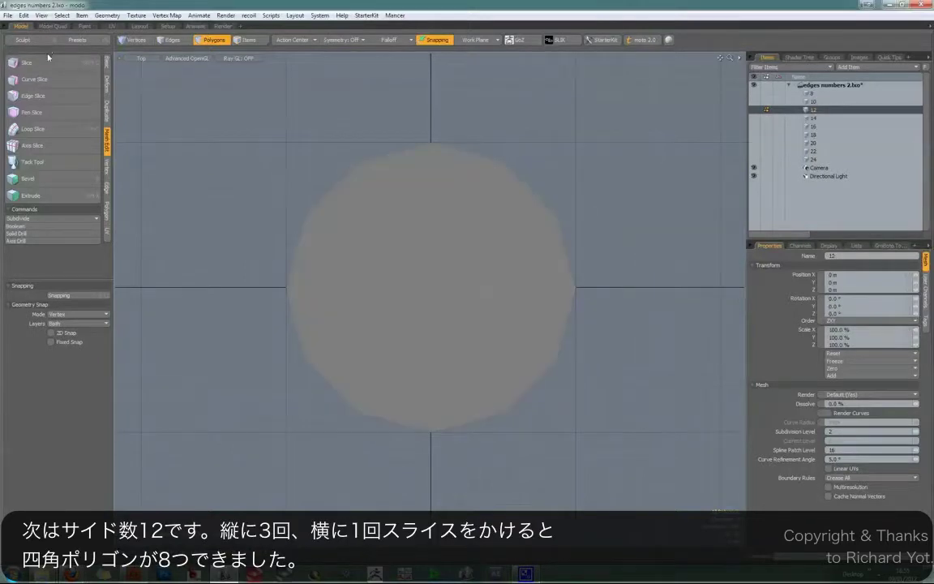
# Slice the 12-sided disc between opposite vertices, vertically at X 0 and ±25 cm and horizontally at Z 0.
pyautogui.click(32, 63)
pyautogui.moveTo(430, 142); pyautogui.dragTo(430, 433)
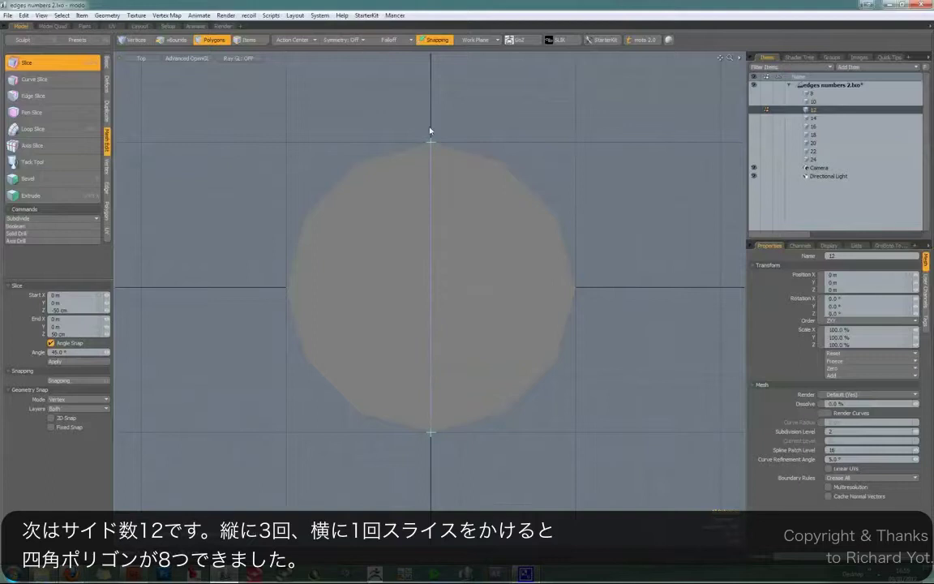
pyautogui.moveTo(287, 287); pyautogui.dragTo(576, 287)
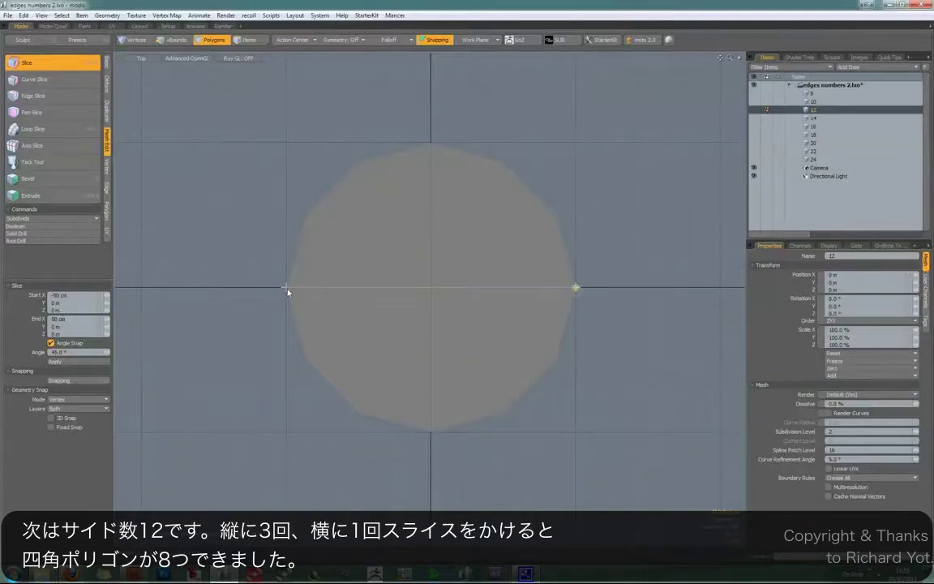
pyautogui.moveTo(360, 167); pyautogui.dragTo(359, 412)
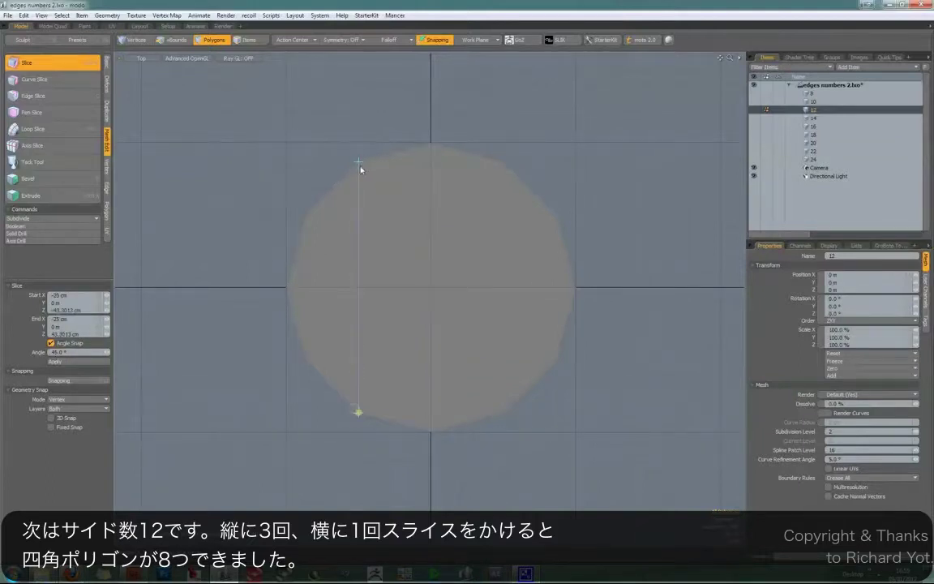
pyautogui.keyDown('shift'); pyautogui.moveTo(505, 164); pyautogui.dragTo(503, 413); pyautogui.keyUp('shift')
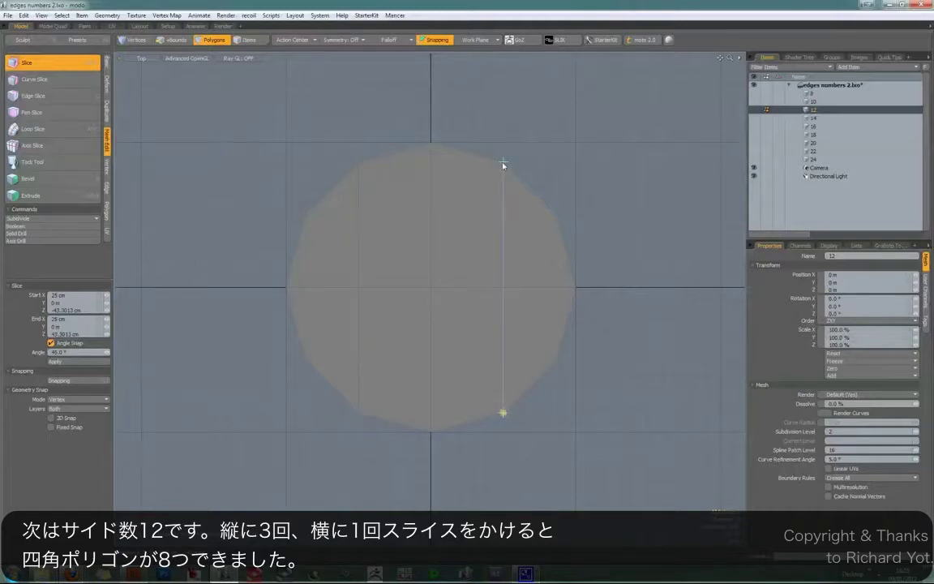
pyautogui.press('space')
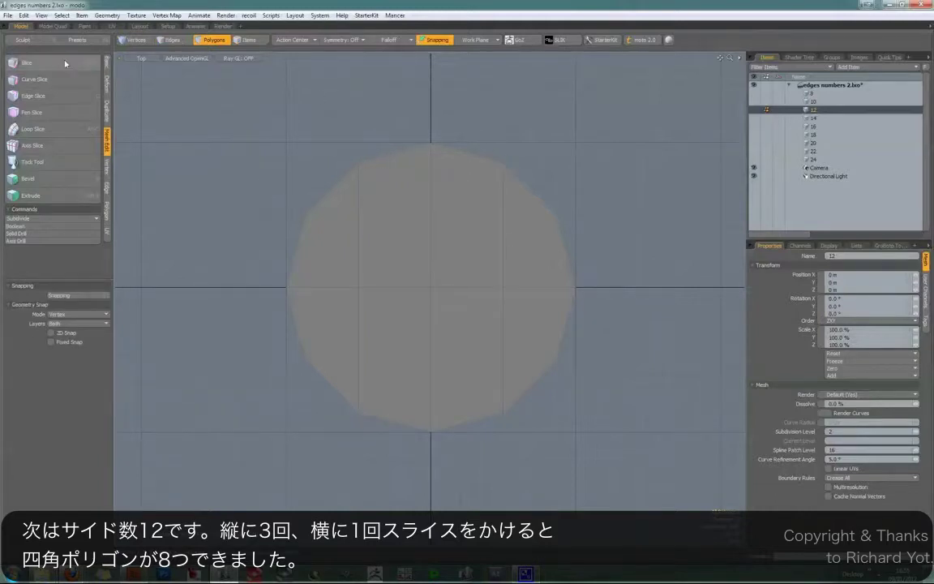
# Select the four diagonal perimeter vertices of the 12-sided disc that no slice passes through.
pyautogui.click(130, 40)
pyautogui.moveTo(267, 182); pyautogui.dragTo(311, 236)
pyautogui.moveTo(310, 233); pyautogui.dragTo(317, 233, button='right')
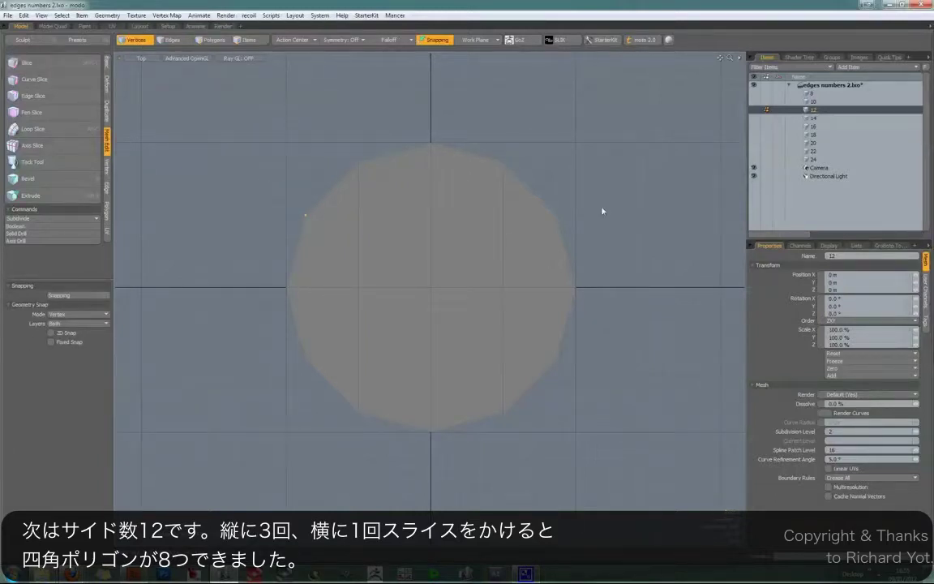
pyautogui.keyDown('shift'); pyautogui.moveTo(610, 183); pyautogui.dragTo(548, 232, button='right'); pyautogui.keyUp('shift')
pyautogui.keyDown('shift'); pyautogui.moveTo(271, 327); pyautogui.dragTo(334, 381); pyautogui.keyUp('shift')
pyautogui.keyDown('shift'); pyautogui.moveTo(593, 340); pyautogui.dragTo(548, 377); pyautogui.keyUp('shift')
# Slice the 14-sided disc between opposite vertices, vertically at X 0 and about ±21.7 cm and horizontally at Z about ±11.1 cm.
pyautogui.click(814, 117)
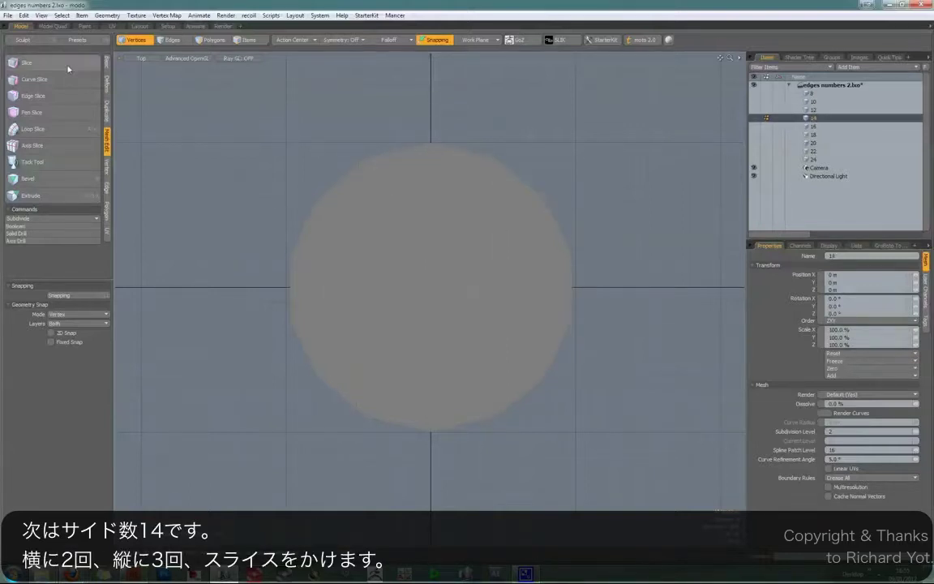
pyautogui.click(32, 62)
pyautogui.moveTo(431, 142); pyautogui.dragTo(431, 432)
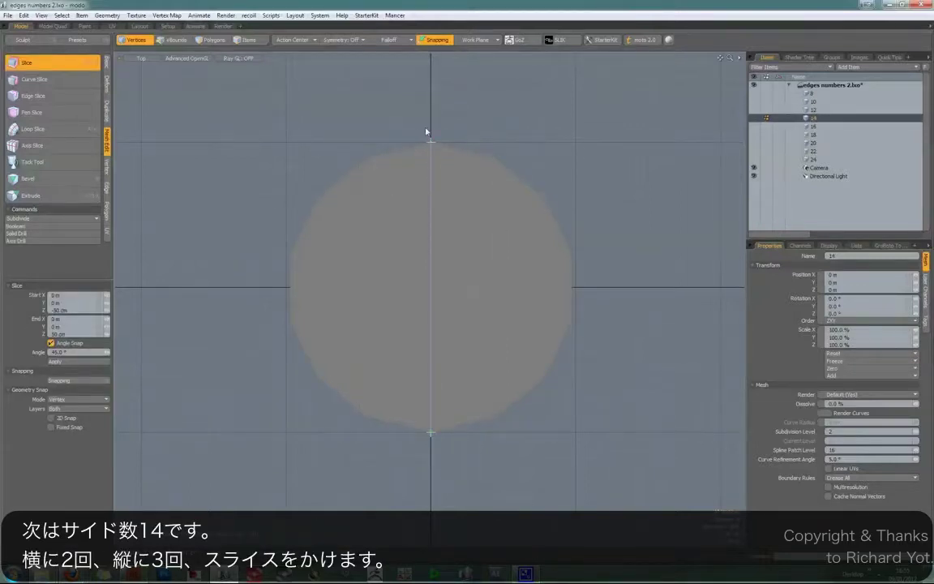
pyautogui.moveTo(285, 260); pyautogui.dragTo(572, 255)
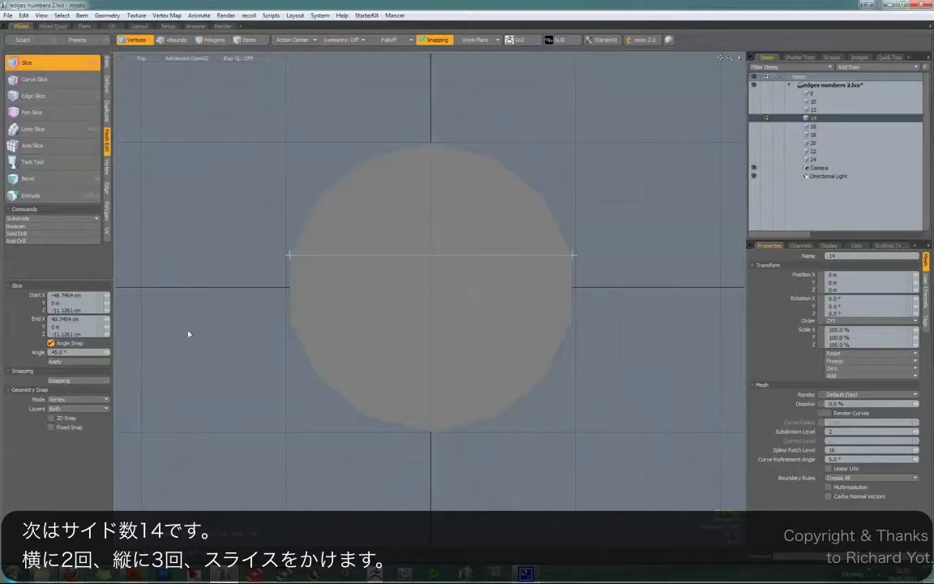
pyautogui.moveTo(272, 328); pyautogui.dragTo(554, 320)
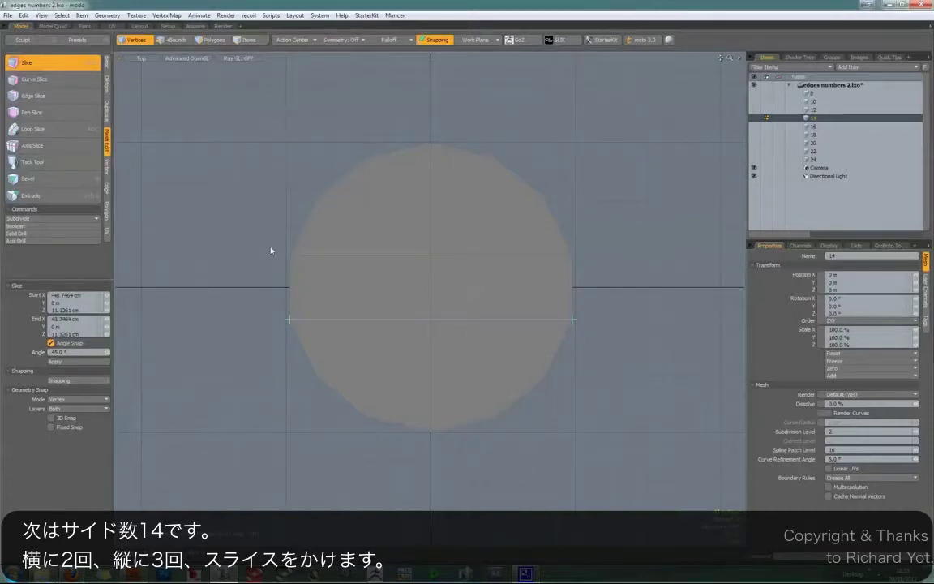
pyautogui.moveTo(368, 157); pyautogui.dragTo(368, 417)
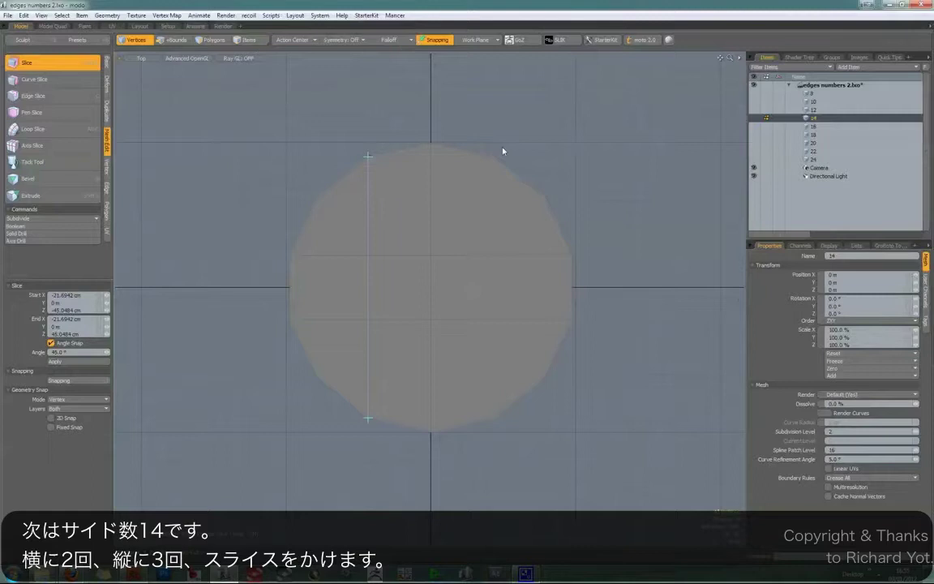
pyautogui.keyDown('shift'); pyautogui.moveTo(496, 153); pyautogui.dragTo(494, 417); pyautogui.keyUp('shift')
pyautogui.press('space')
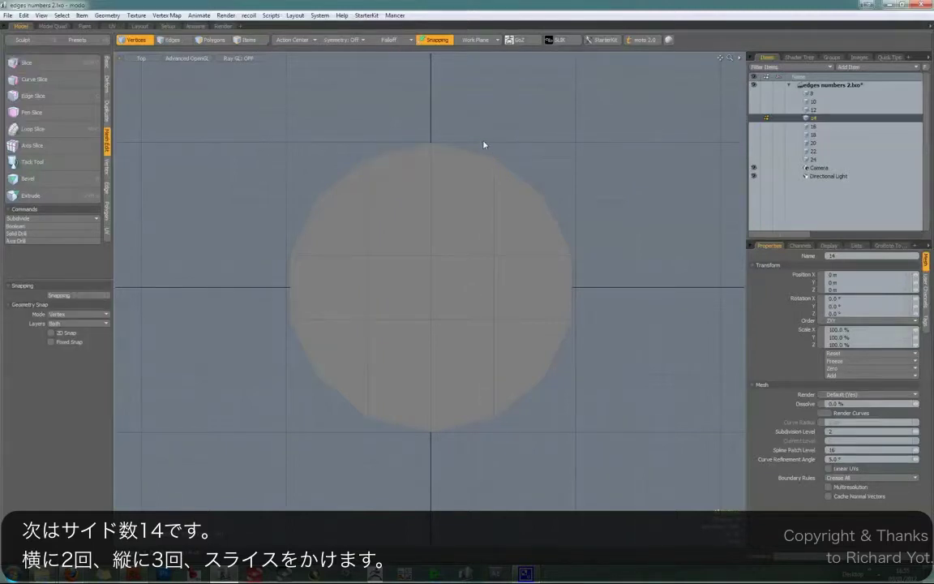
# Examine the slice patterns of the 16-, 18-, 20- and 22-sided discs one after another.
pyautogui.click(826, 128)
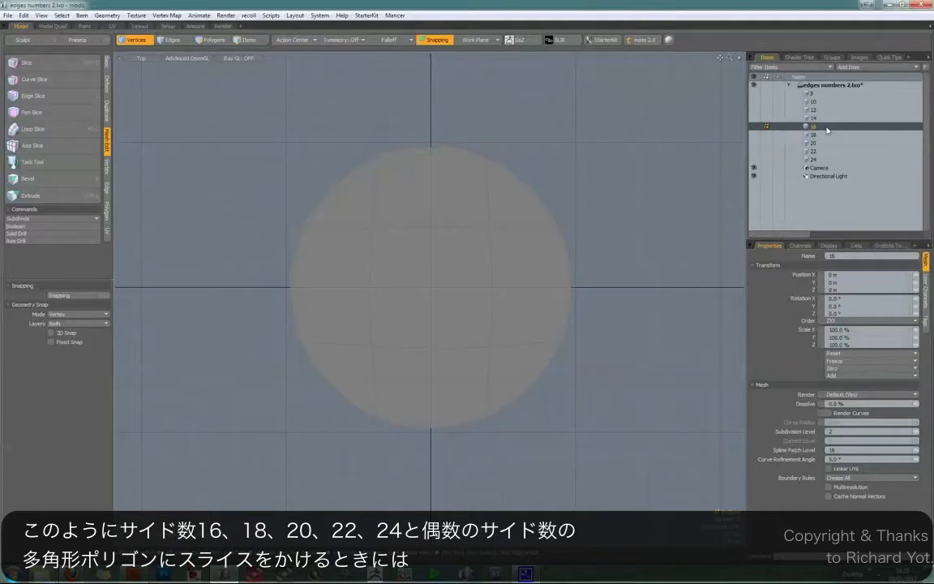
pyautogui.click(821, 136)
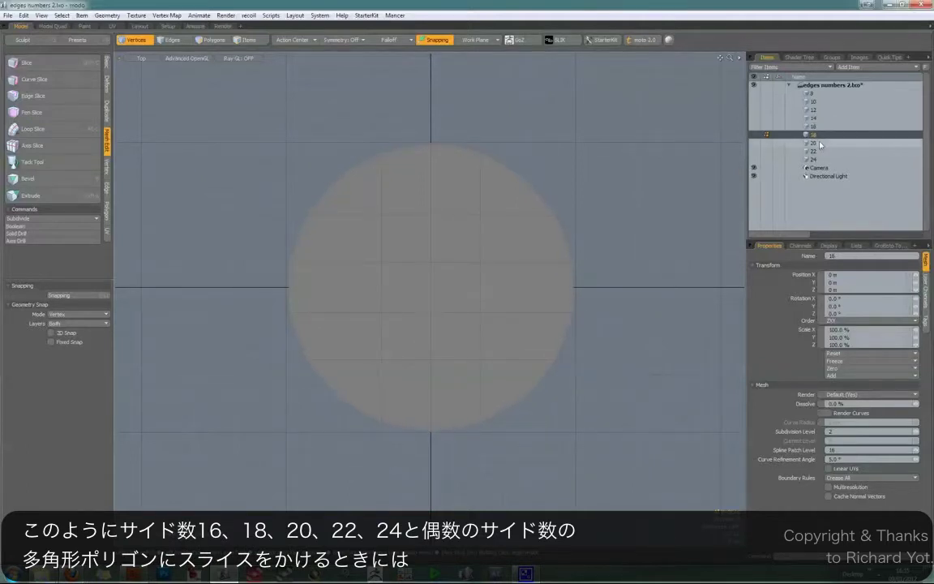
pyautogui.click(821, 144)
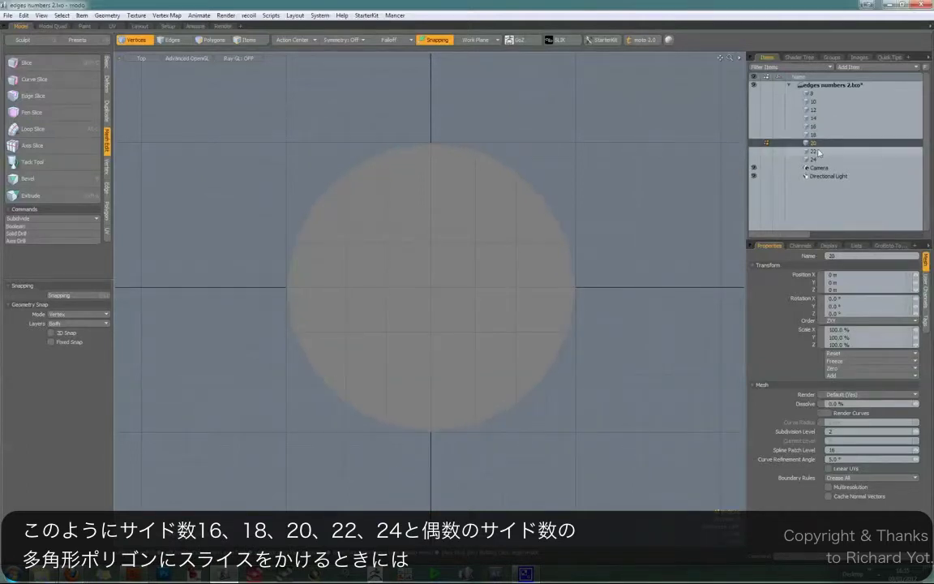
pyautogui.click(819, 152)
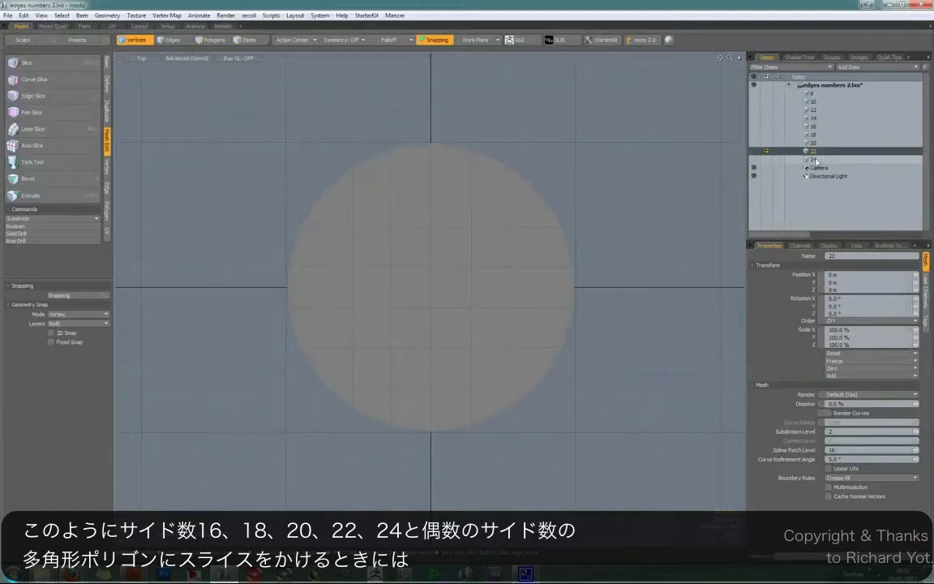
# Select the four diagonal perimeter vertices of the 24-sided disc that no slice passes through.
pyautogui.click(816, 160)
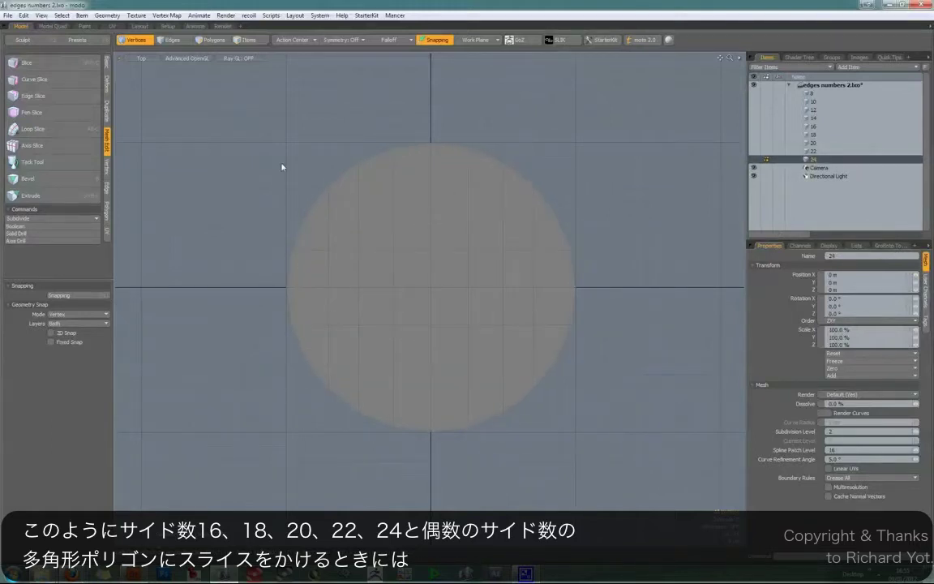
pyautogui.moveTo(312, 230); pyautogui.dragTo(313, 232)
pyautogui.keyDown('shift'); pyautogui.moveTo(577, 201); pyautogui.dragTo(547, 230); pyautogui.keyUp('shift')
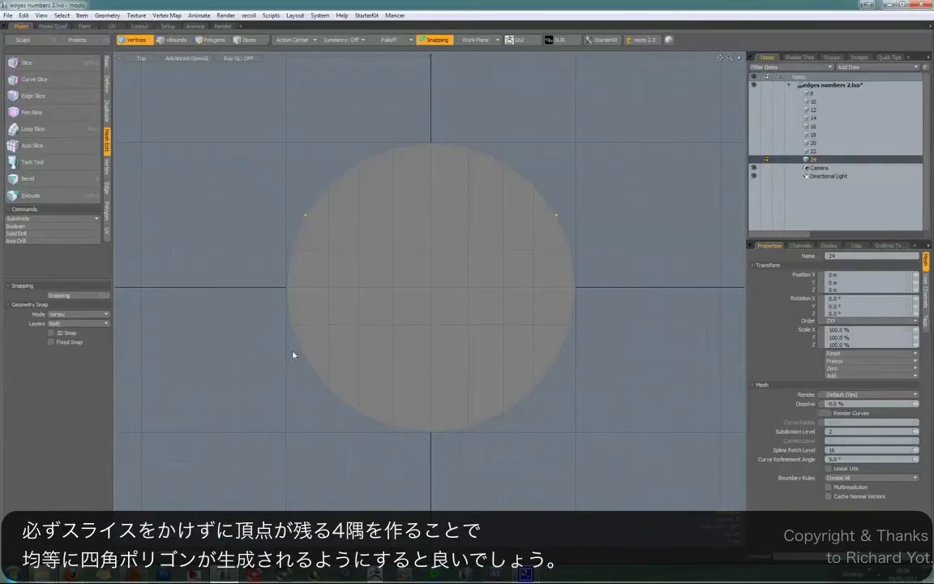
pyautogui.keyDown('shift'); pyautogui.moveTo(578, 347); pyautogui.dragTo(555, 373); pyautogui.keyUp('shift')
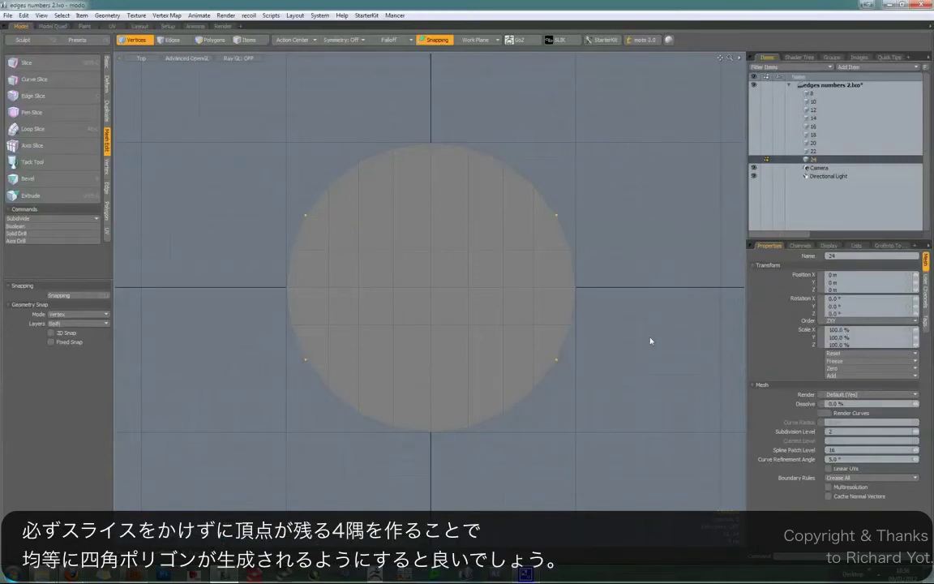